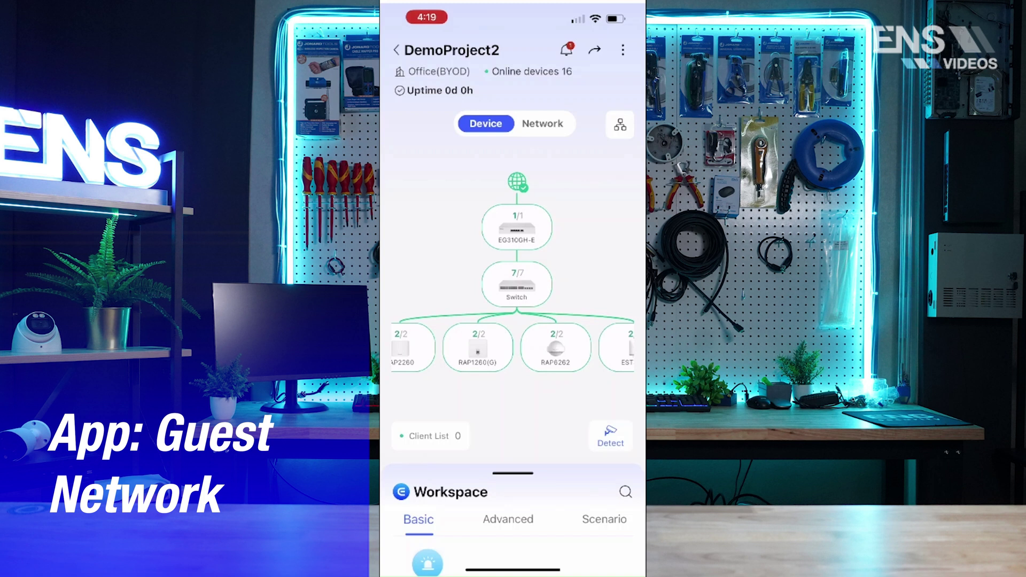
Open the Guest Wi-Fi scenario from the Workspace Scenario tab and enable it.
drag(514, 473, 513, 278)
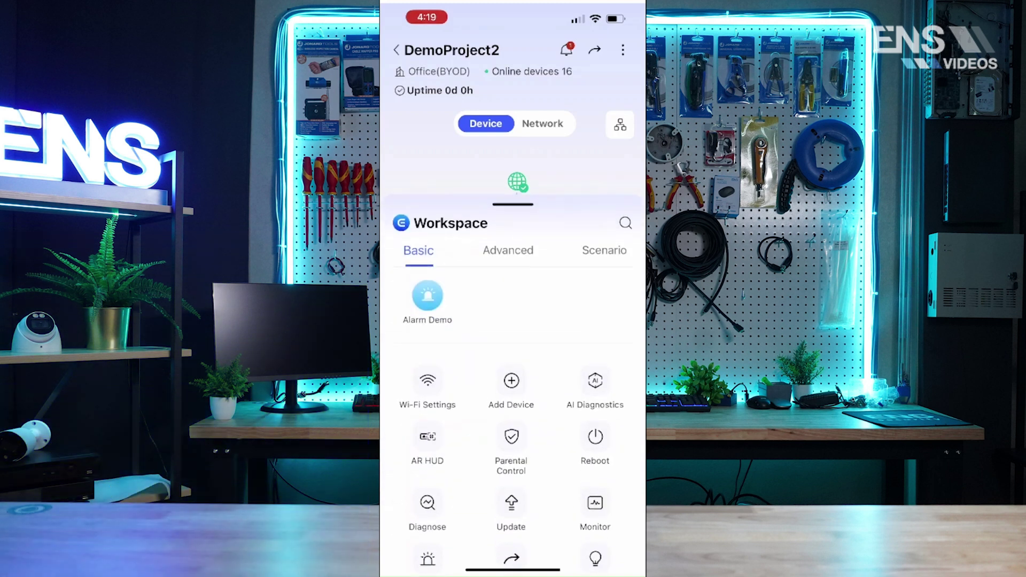
click(605, 250)
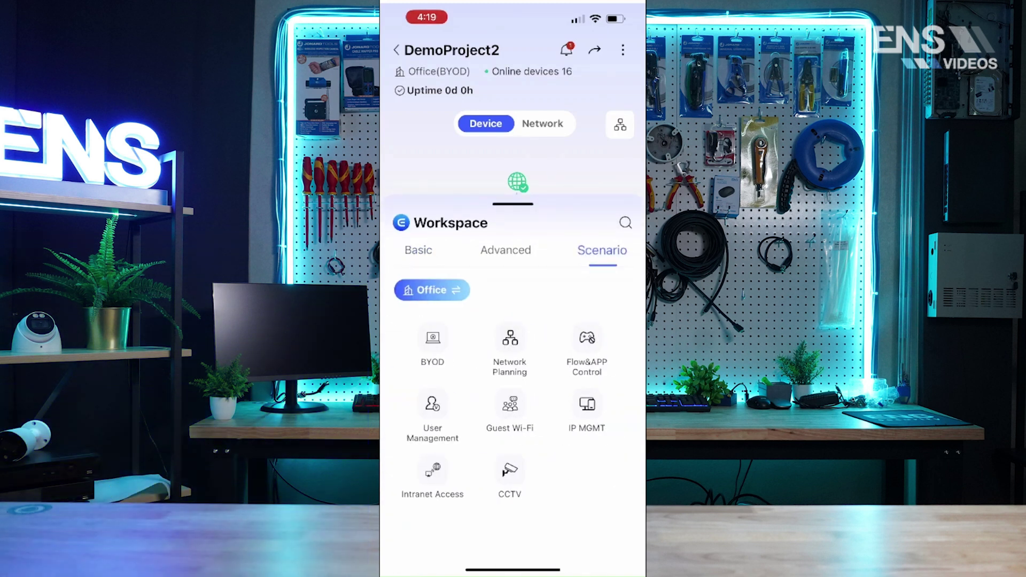
click(510, 411)
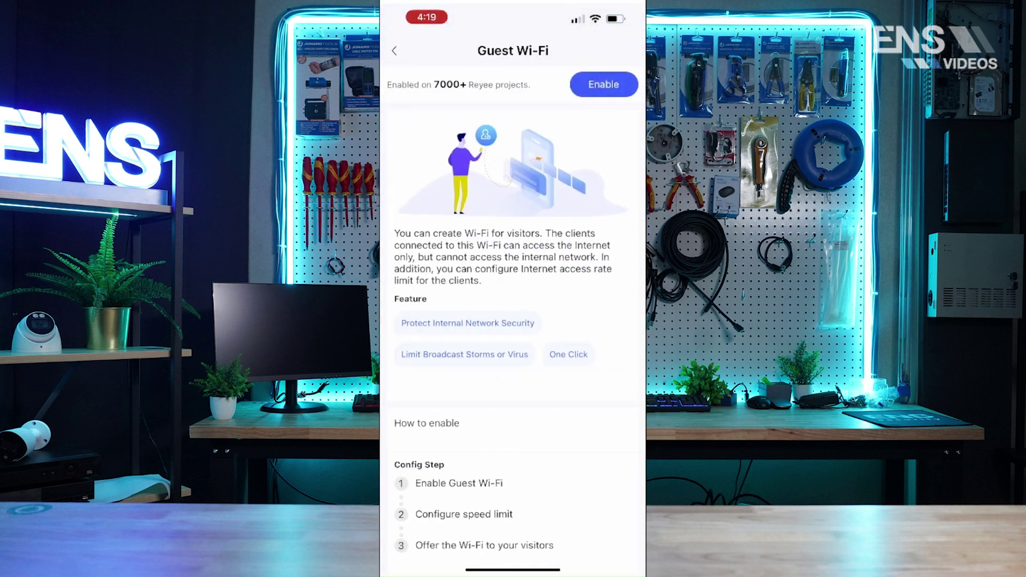
click(604, 85)
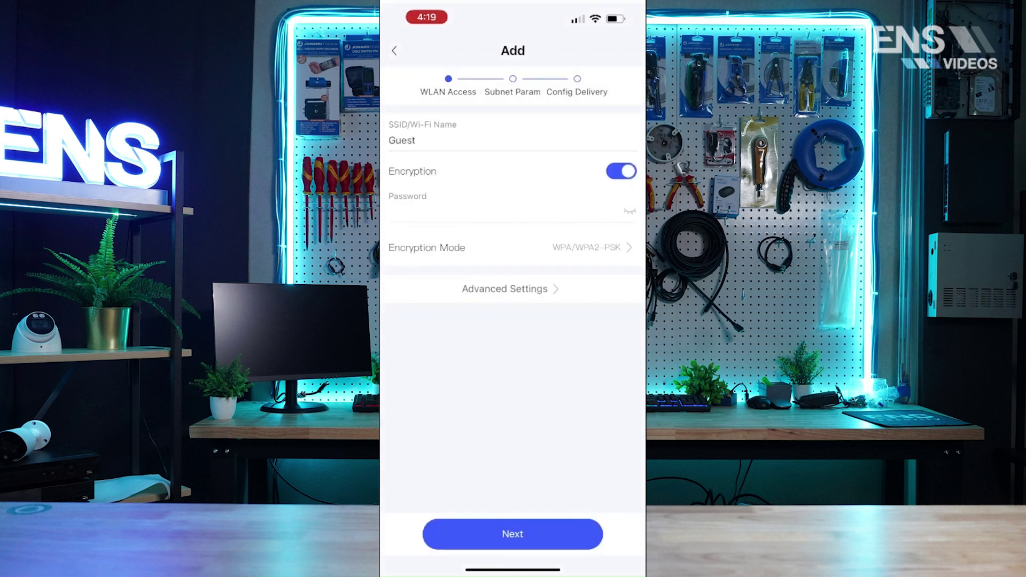
Rename the SSID to 'Guest Test', turn encryption off, and continue to subnet settings.
click(416, 140)
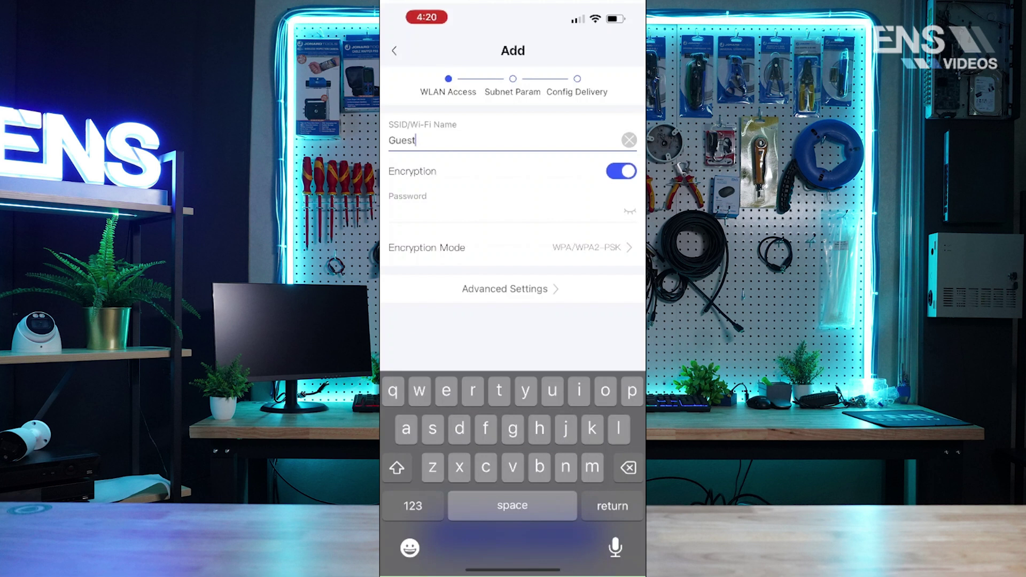
text(Test)
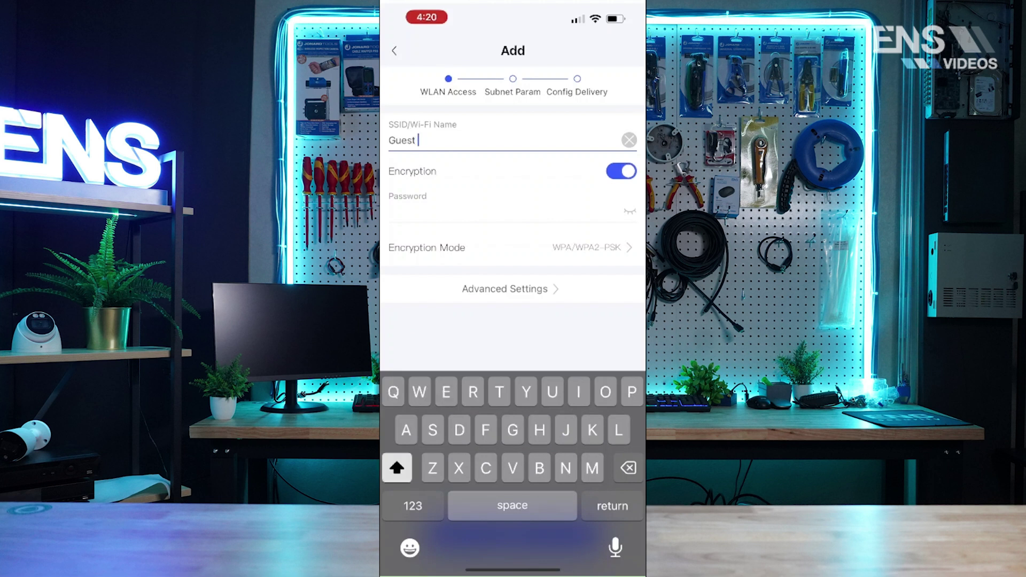
key(Return)
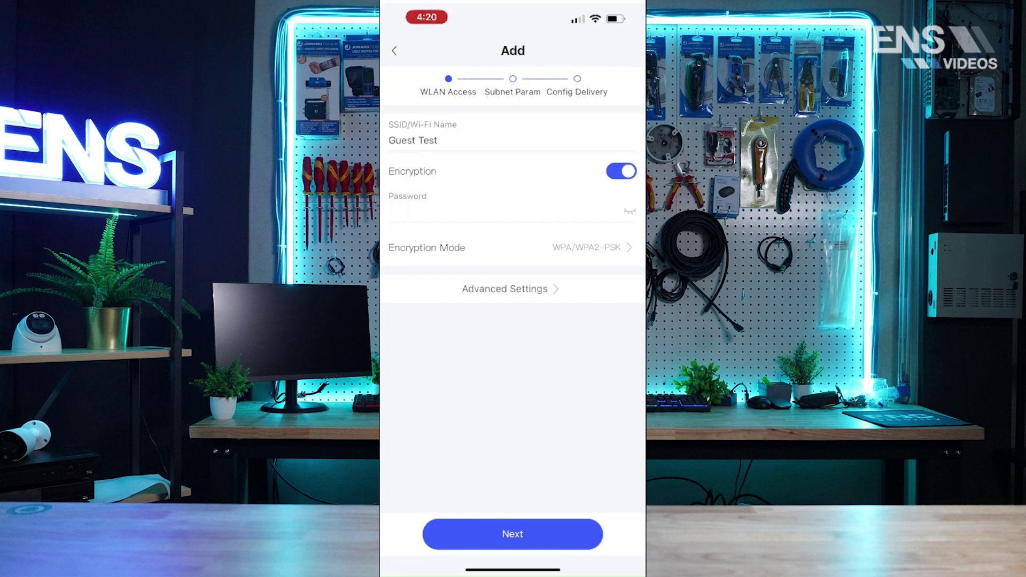
click(621, 171)
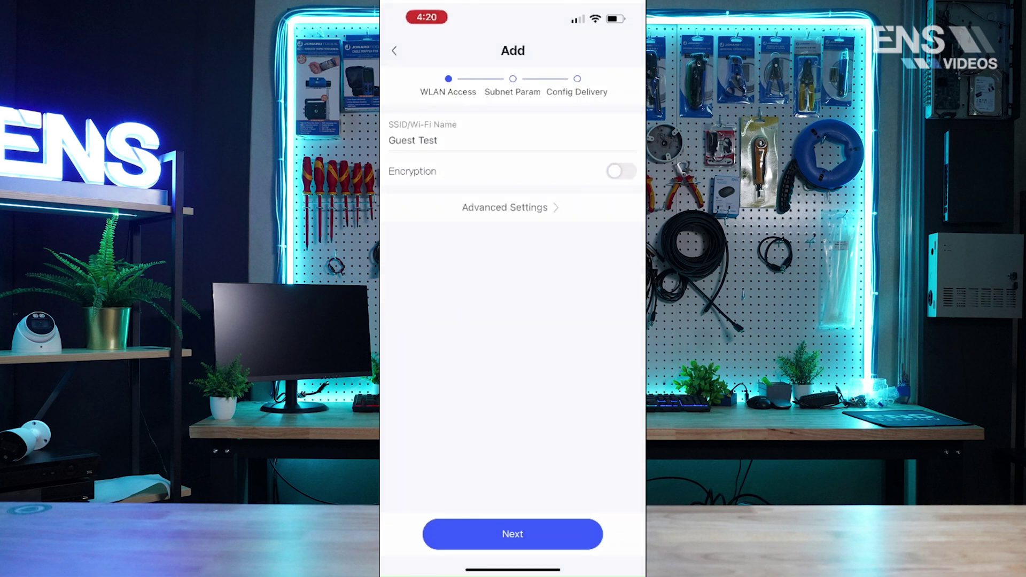
click(509, 207)
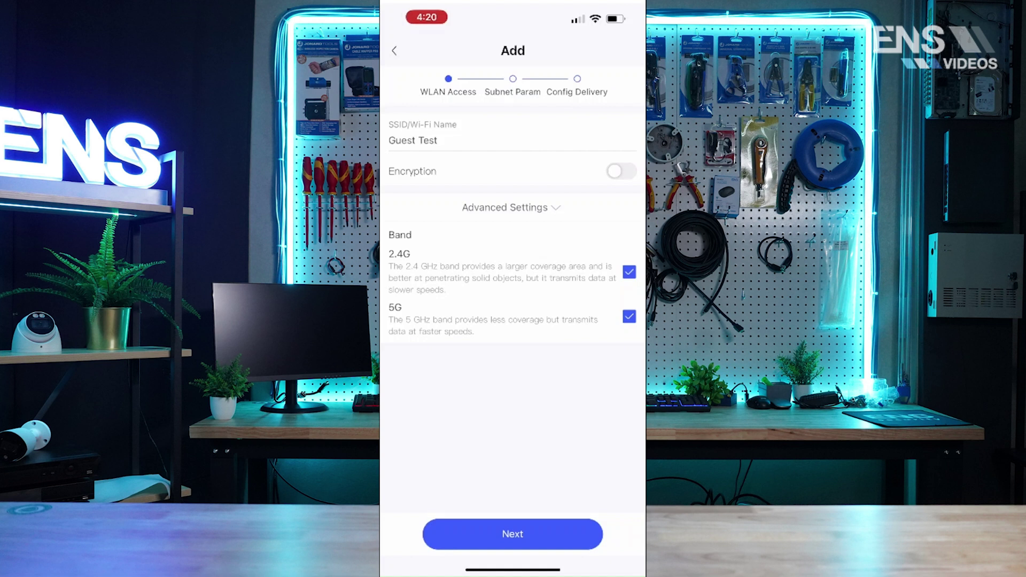
click(513, 534)
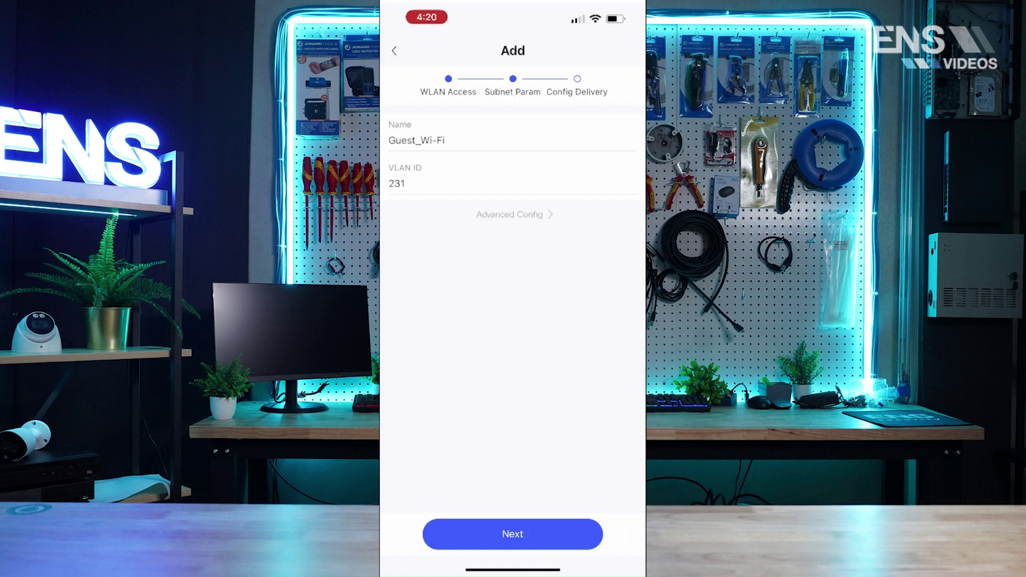
Deliver the Guest_Wi-Fi VLAN 231 configuration to all listed devices.
click(512, 534)
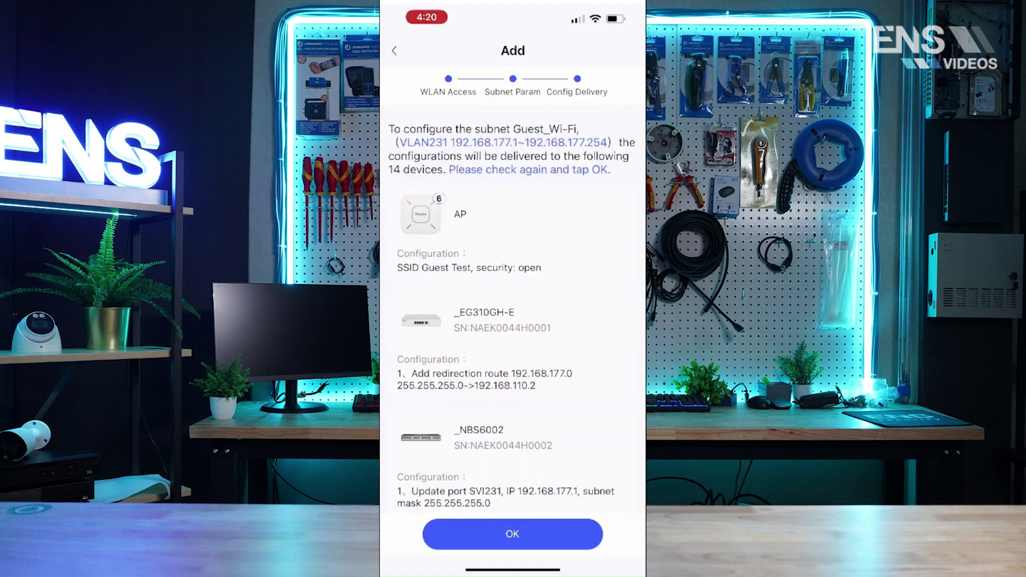
scroll(513, 312, down, 7)
scroll(513, 313, down, 4)
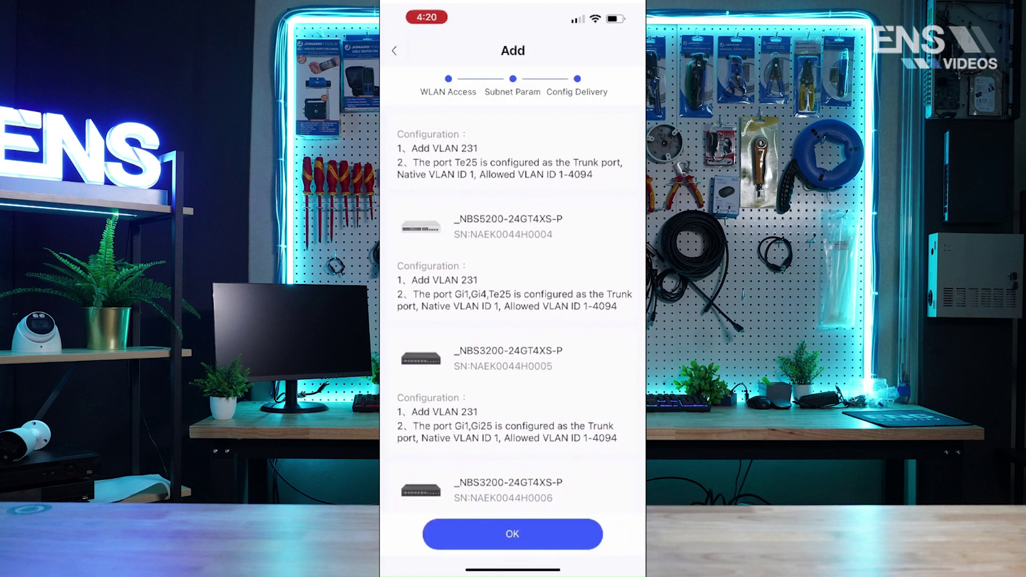
click(512, 534)
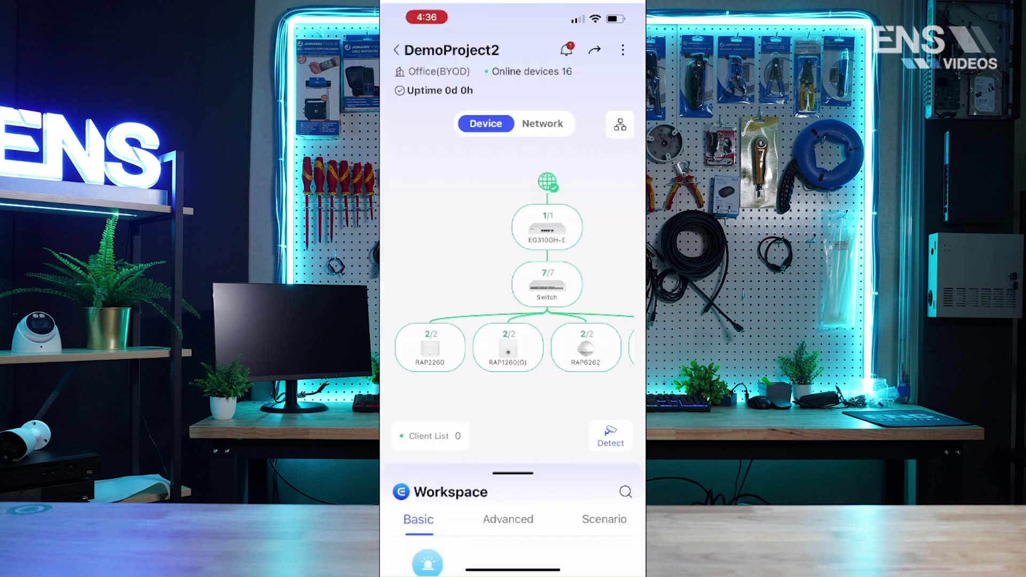
Search the Advanced workspace tools for 'Captive' and open Captive Portal.
drag(513, 473, 513, 204)
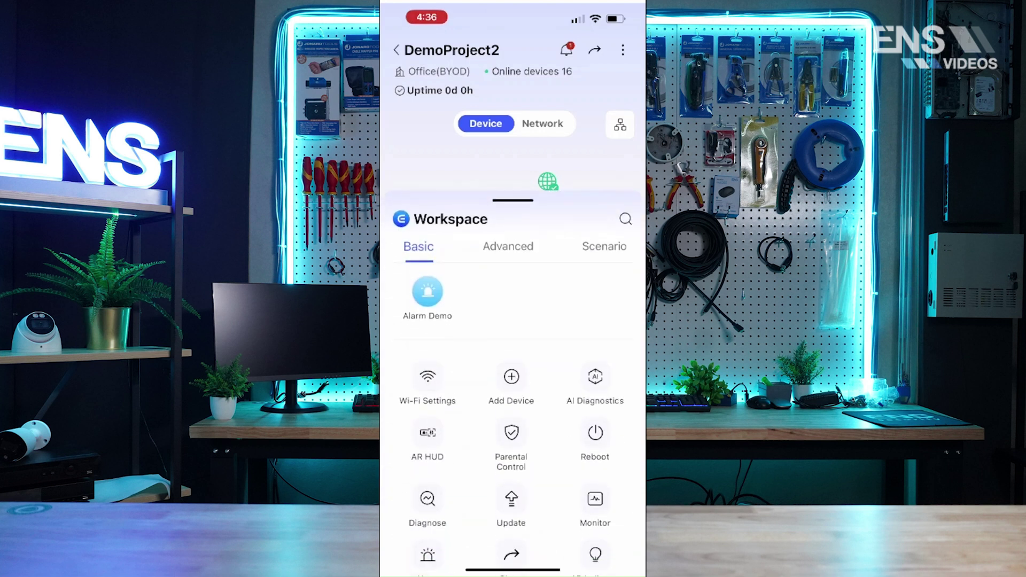
click(507, 250)
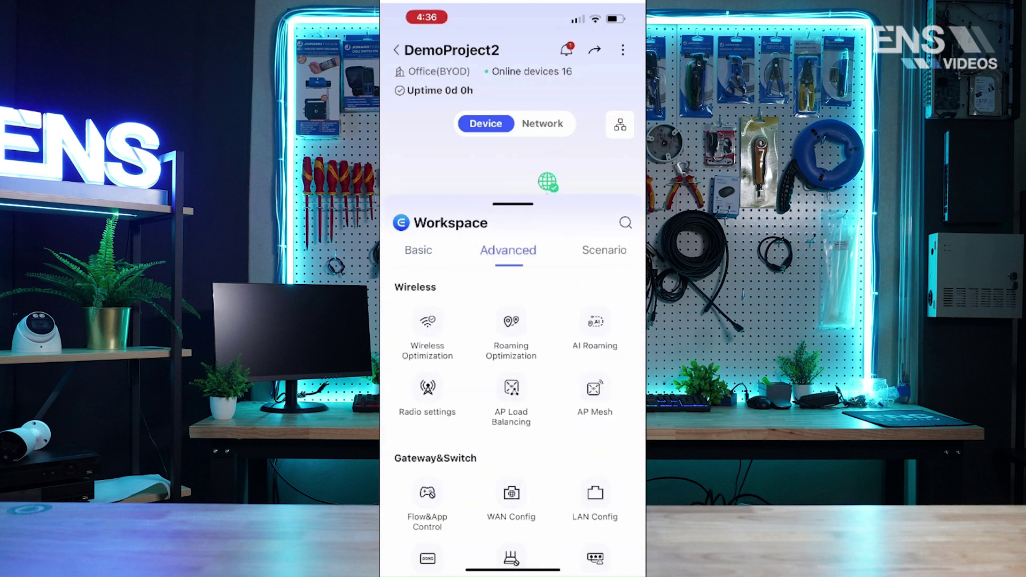
scroll(513, 393, down, 10)
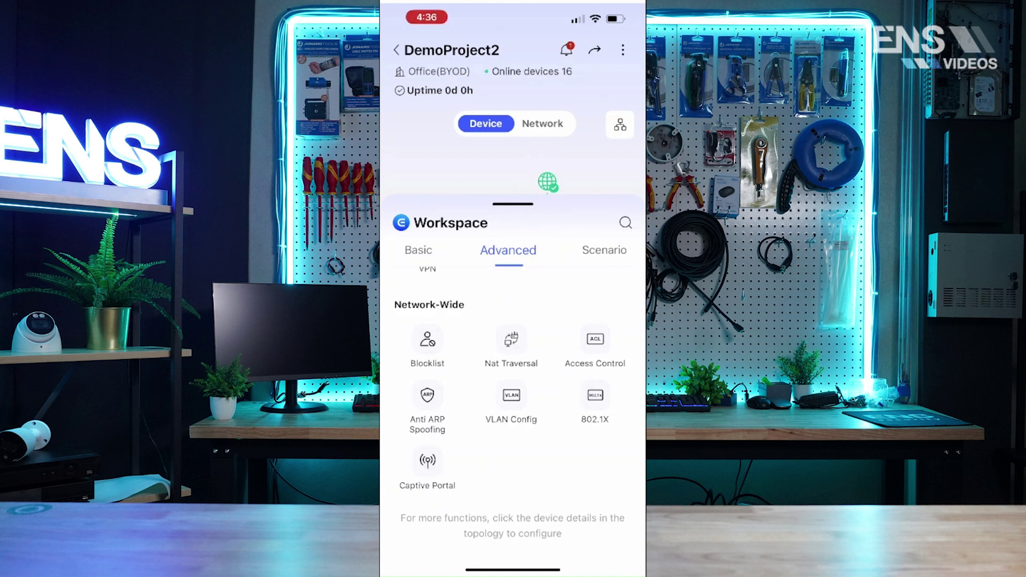
click(626, 223)
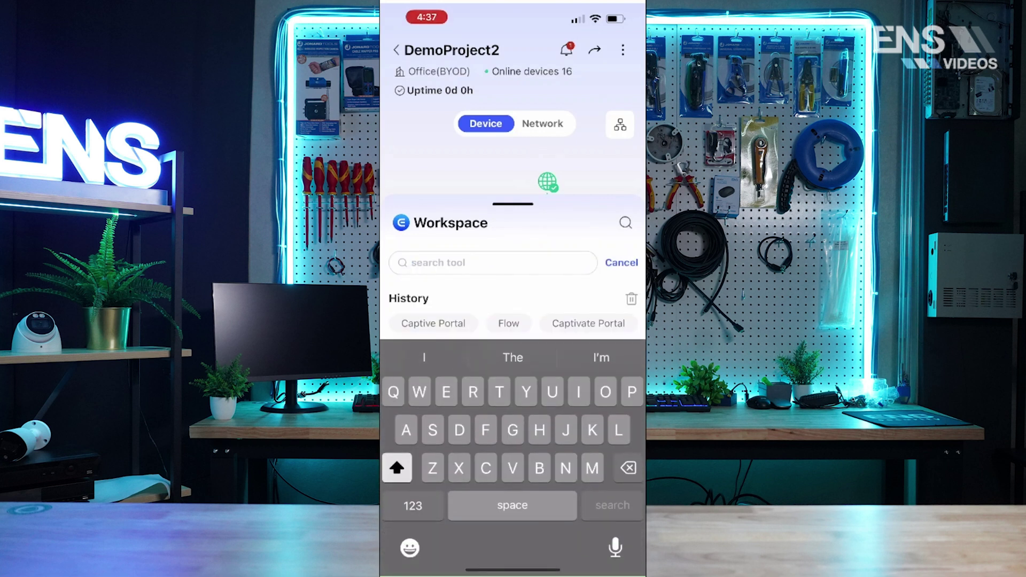
text(Cap)
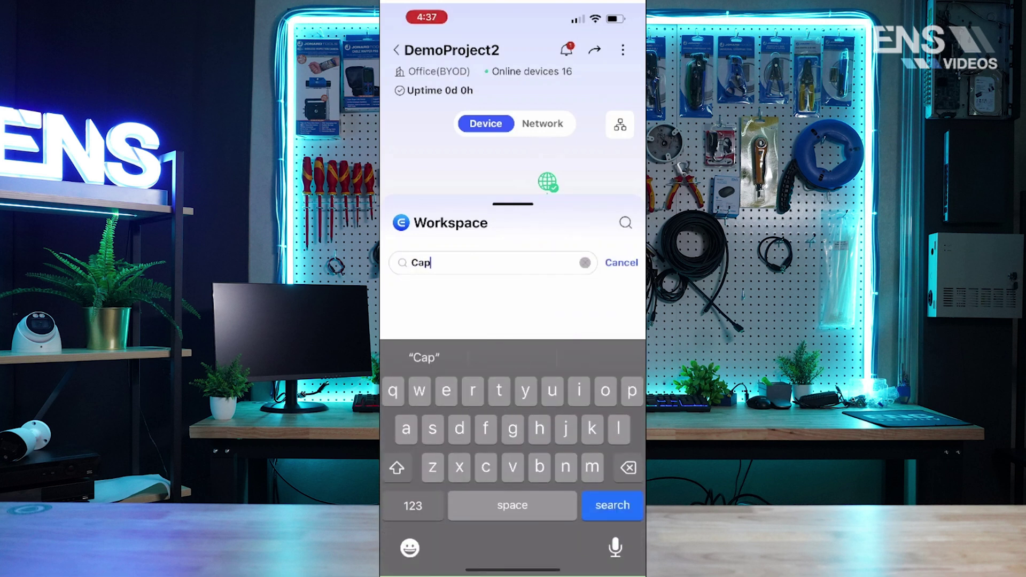
text(tive)
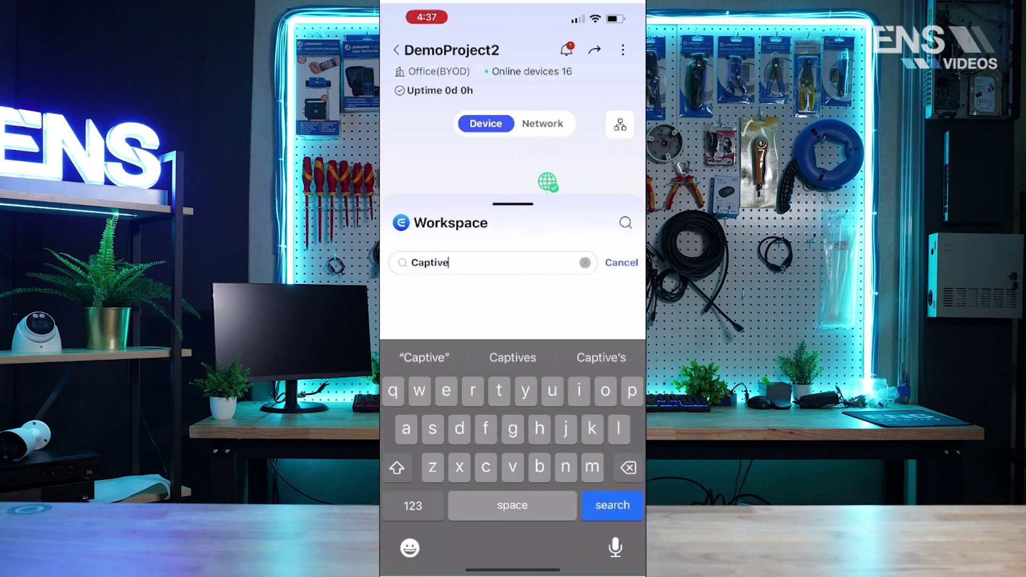
key(Return)
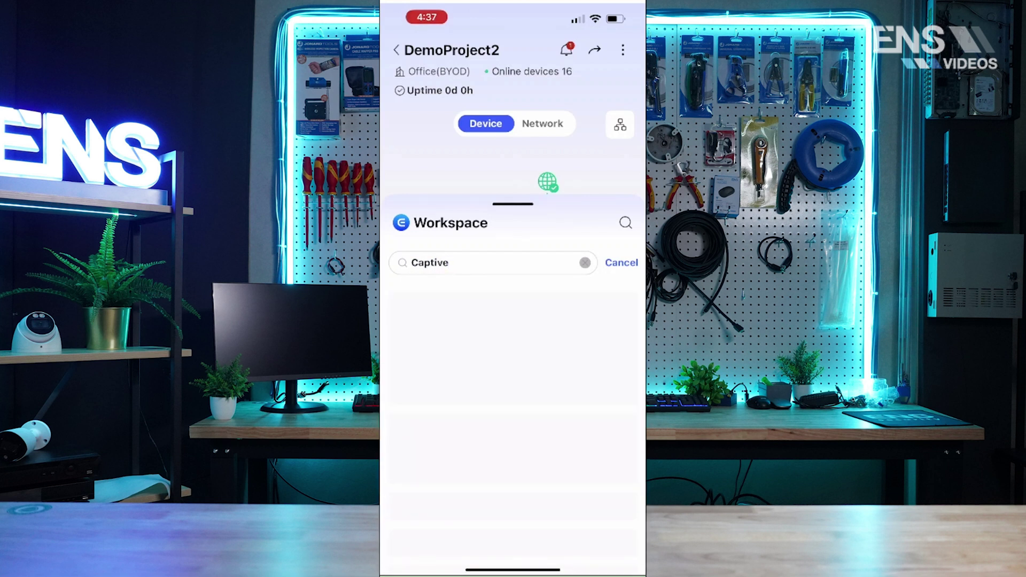
click(465, 308)
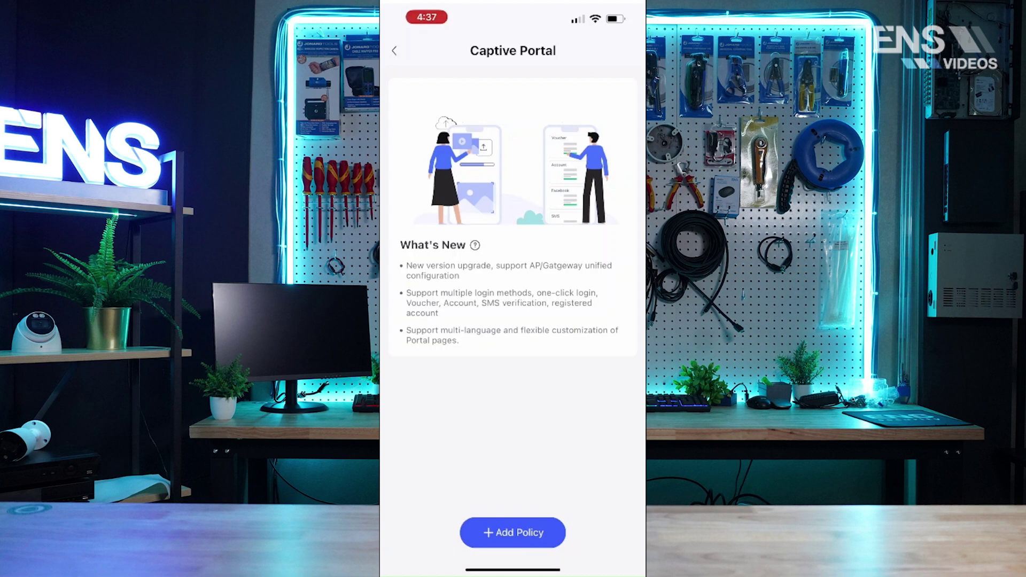
Create a captive portal policy named 'Test' covering VLAN ID 233.
click(512, 533)
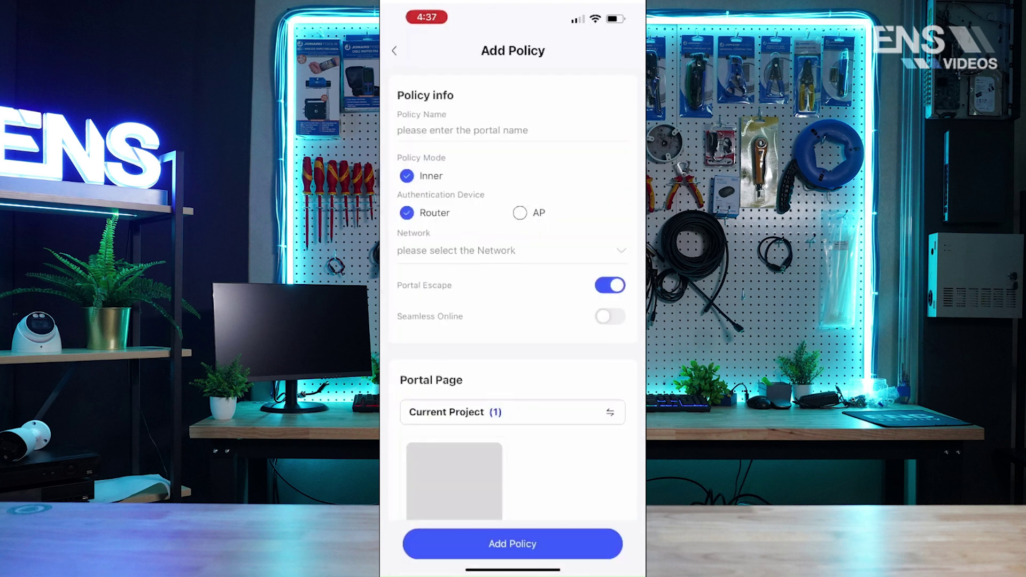
click(462, 130)
text(Test)
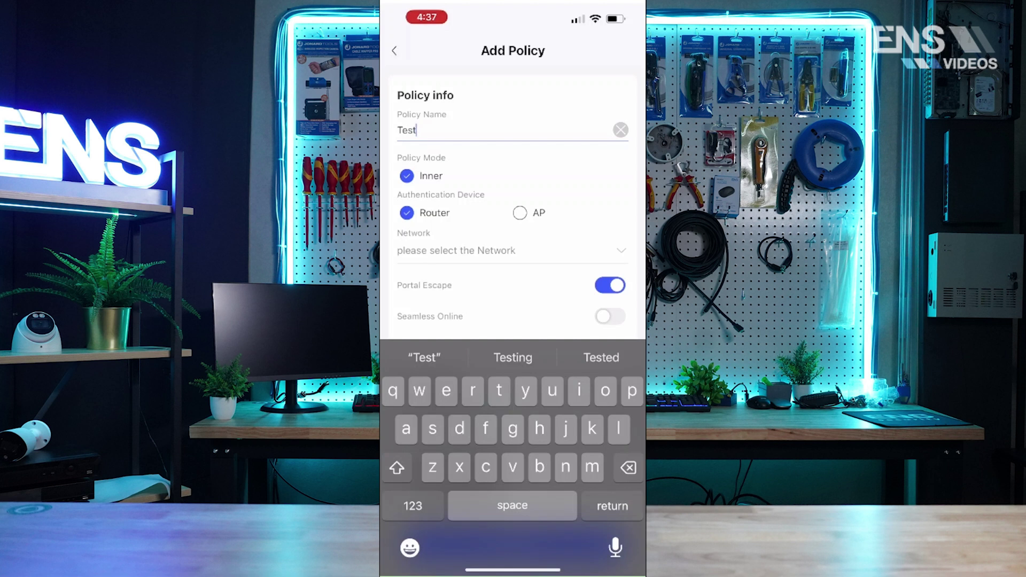
click(511, 251)
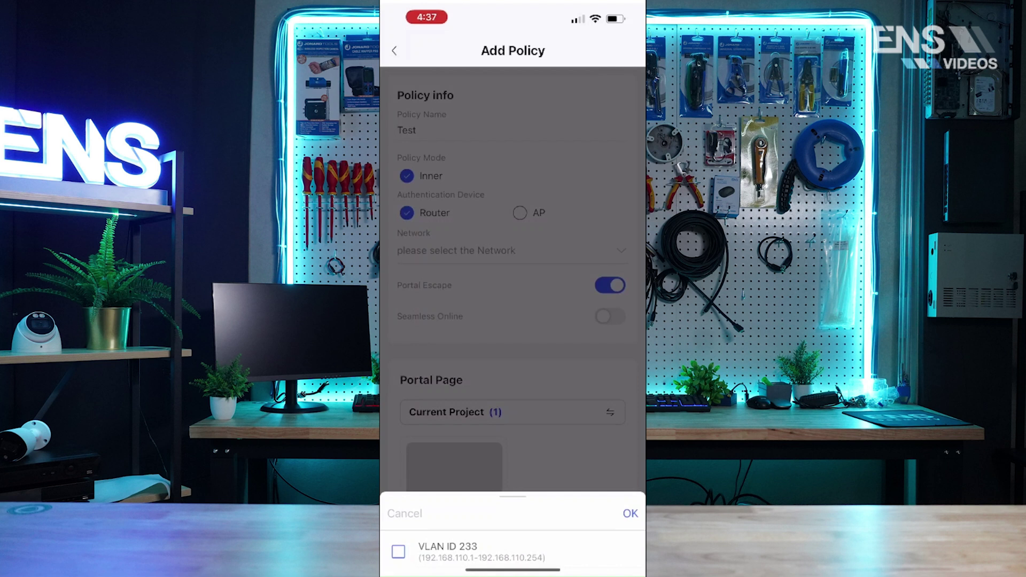
click(398, 552)
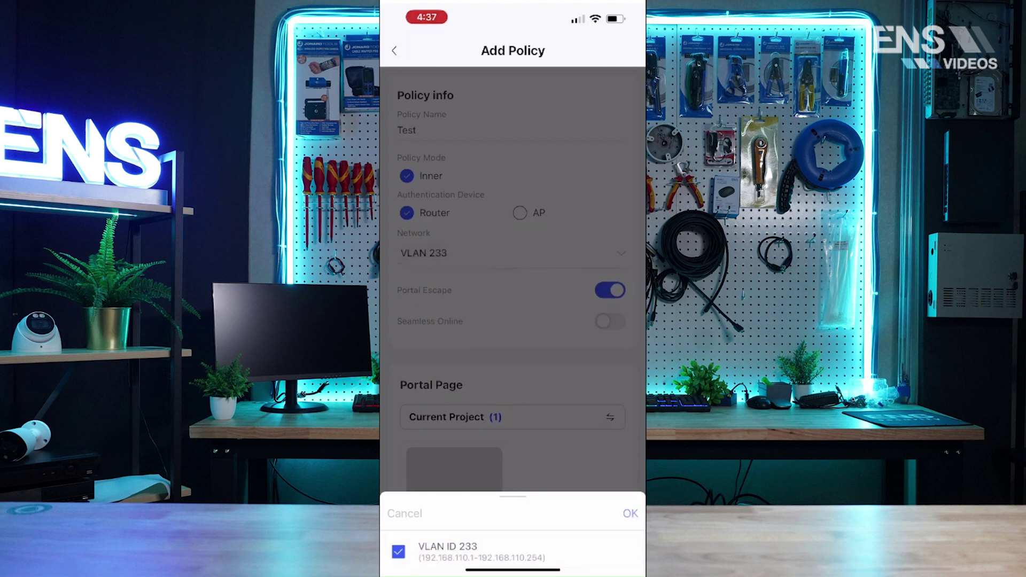
click(630, 513)
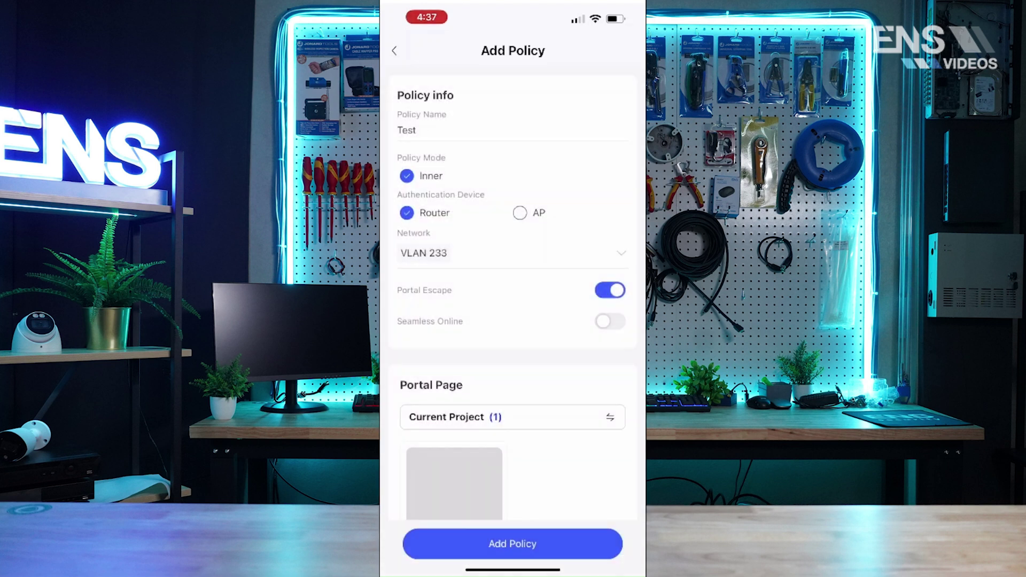
Leave Seamless Online disabled and add a new portal page.
scroll(512, 262, down, 3)
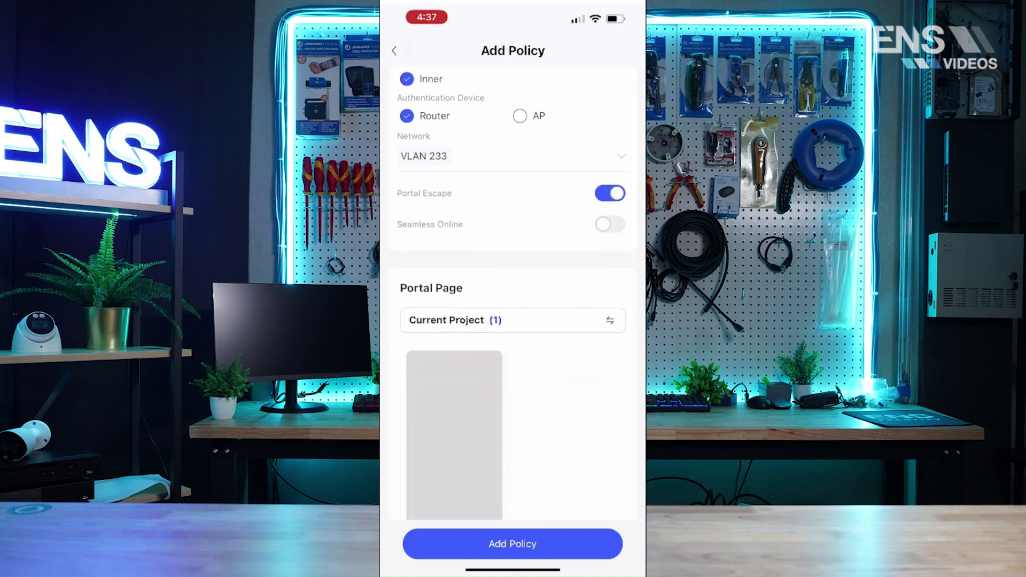
click(610, 205)
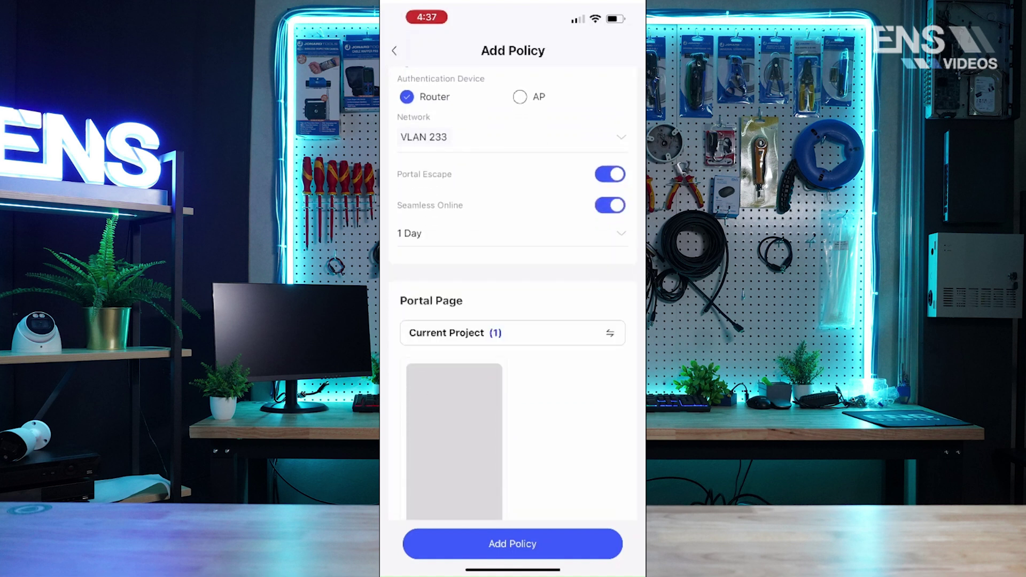
click(413, 234)
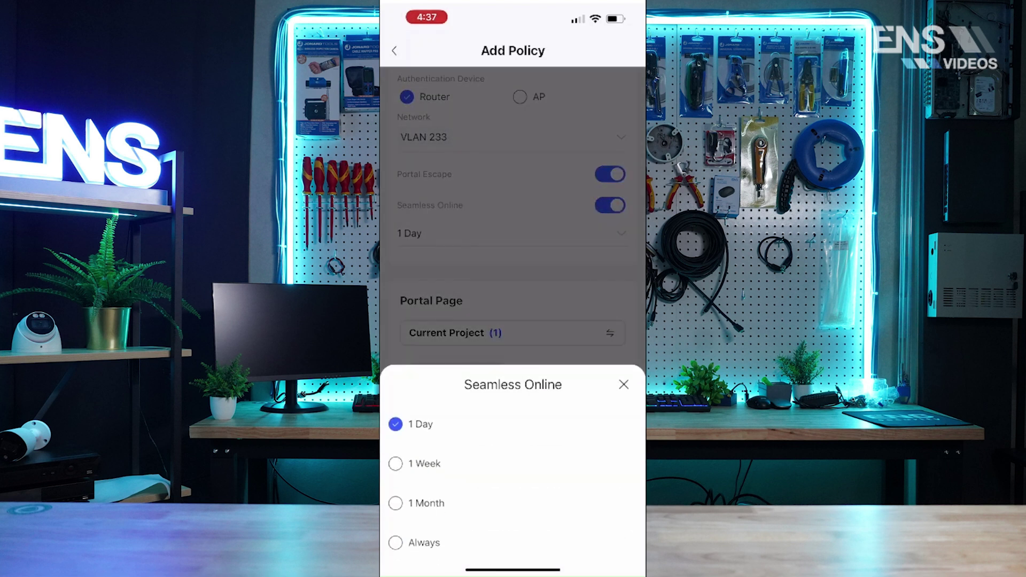
click(623, 384)
click(610, 206)
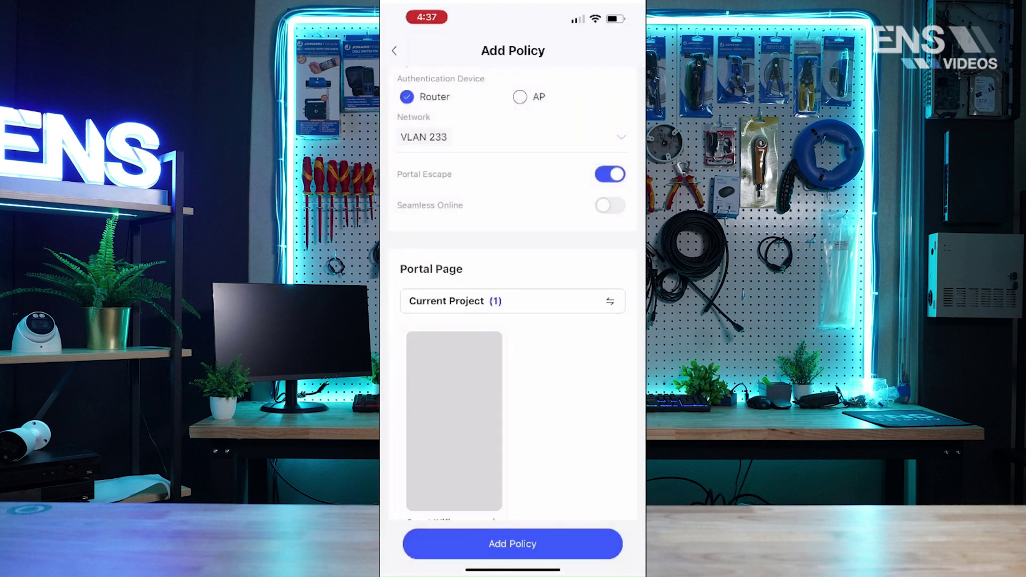
scroll(512, 321, down, 2)
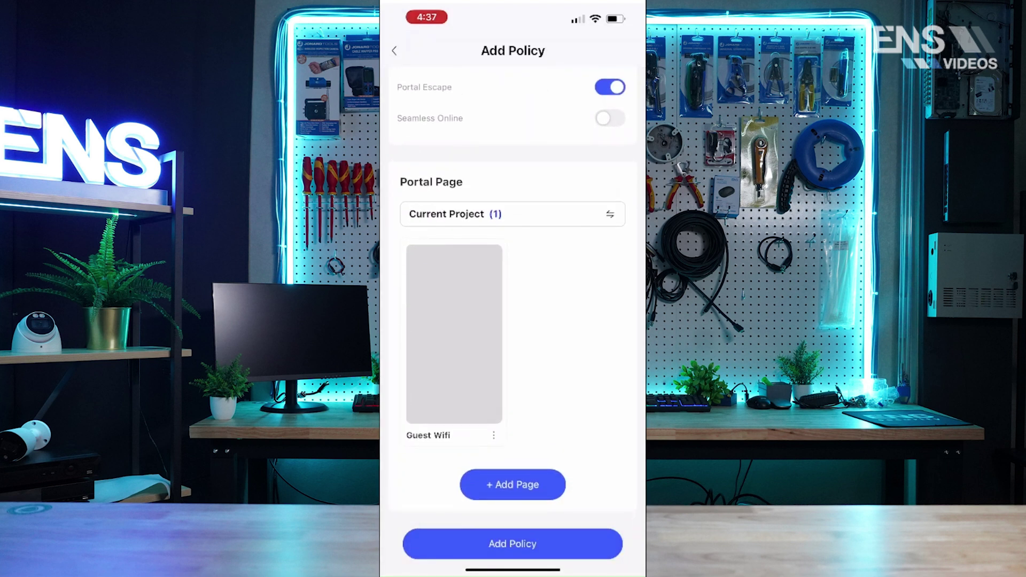
click(513, 484)
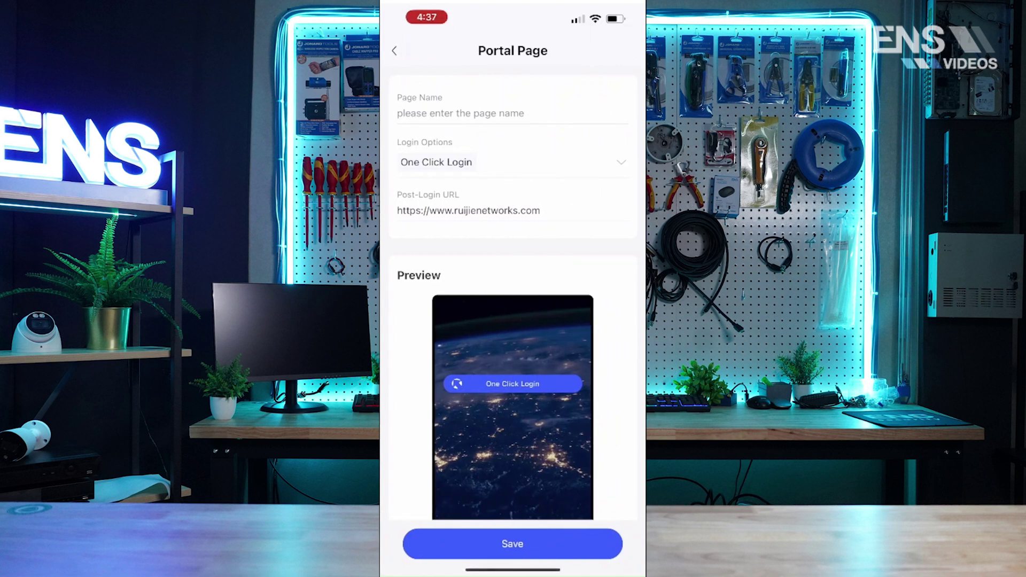
Name the portal page 'Testing' with One Click Login as the login method.
click(460, 113)
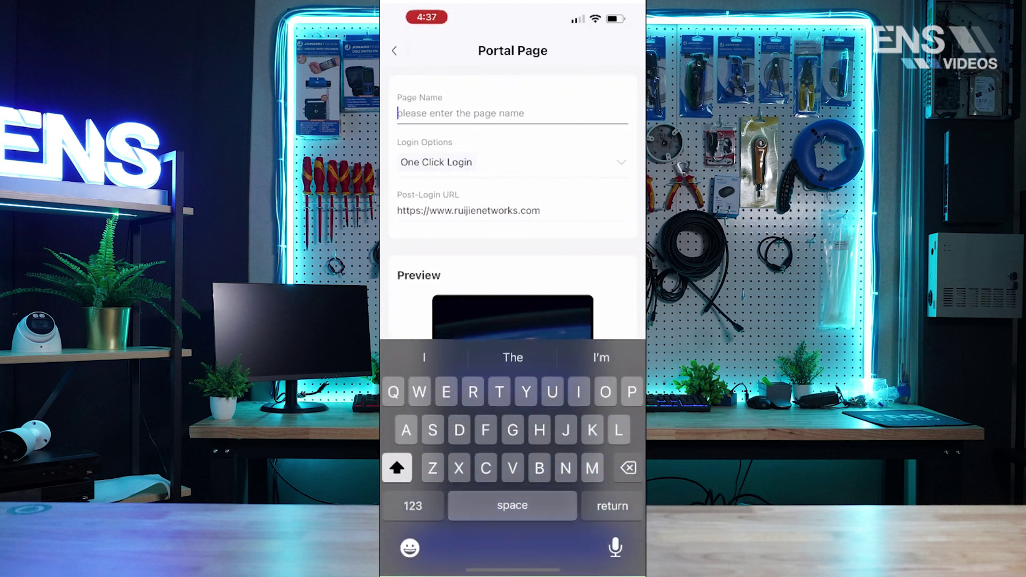
text(Testing)
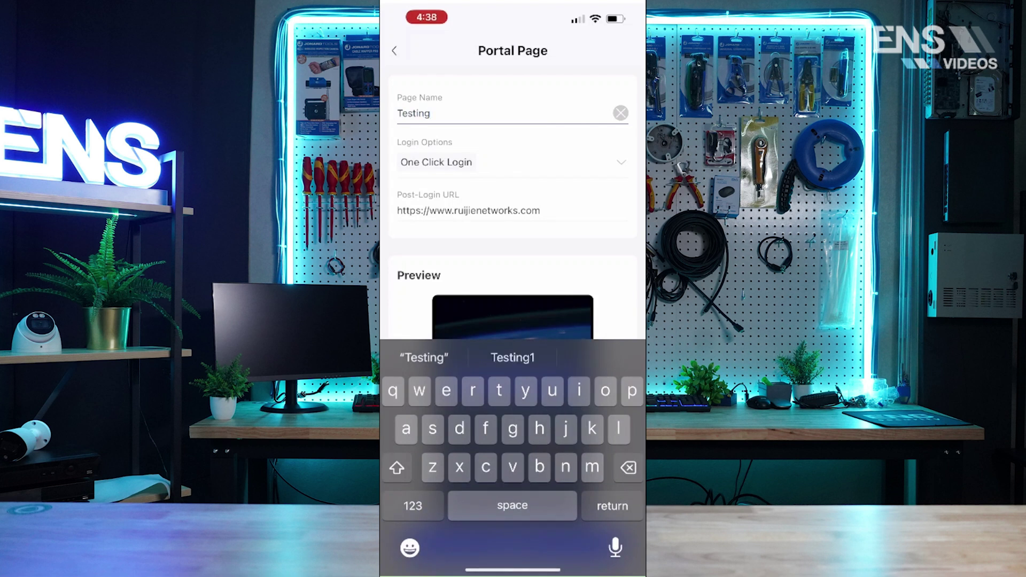
key(Return)
click(512, 162)
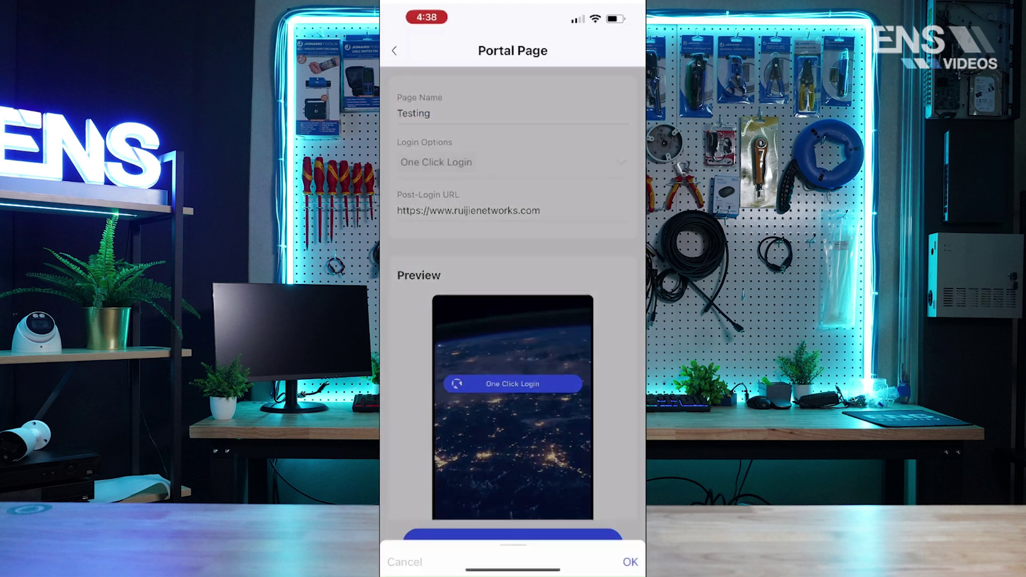
scroll(512, 481, down, 2)
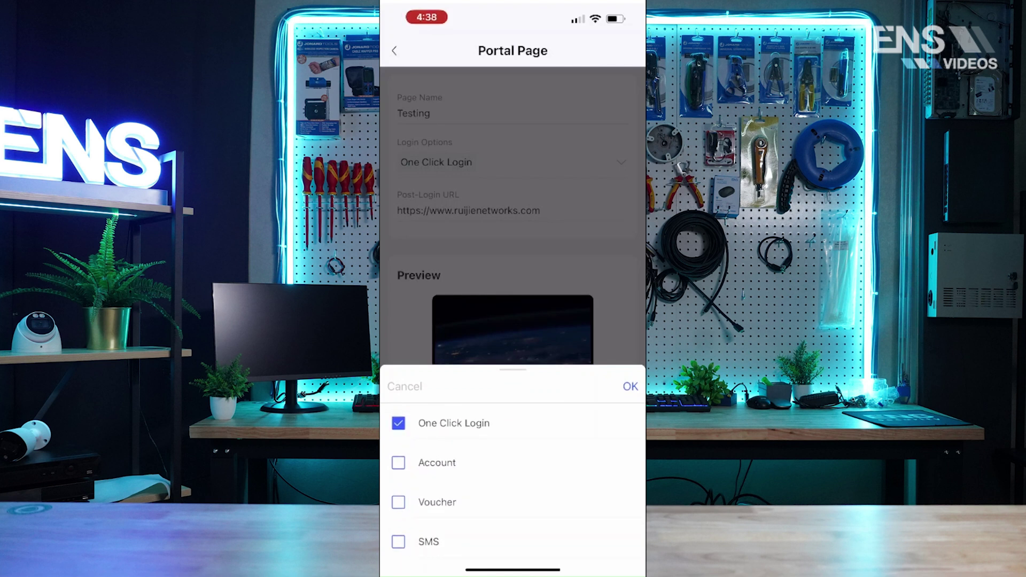
click(630, 386)
Upload logo.jpg and background.jpg as the page's logo and background images.
scroll(512, 321, down, 3)
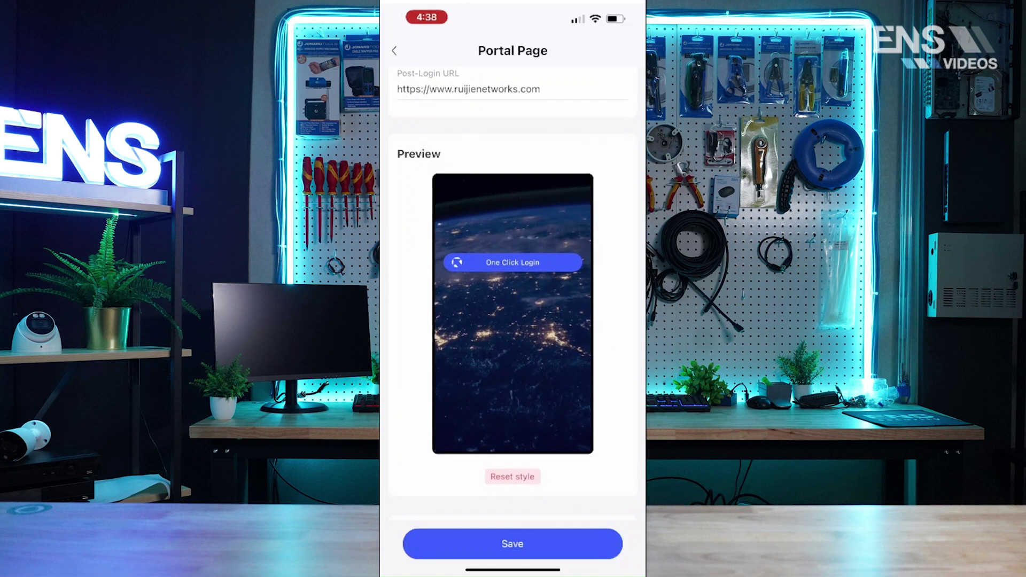
scroll(512, 294, down, 3)
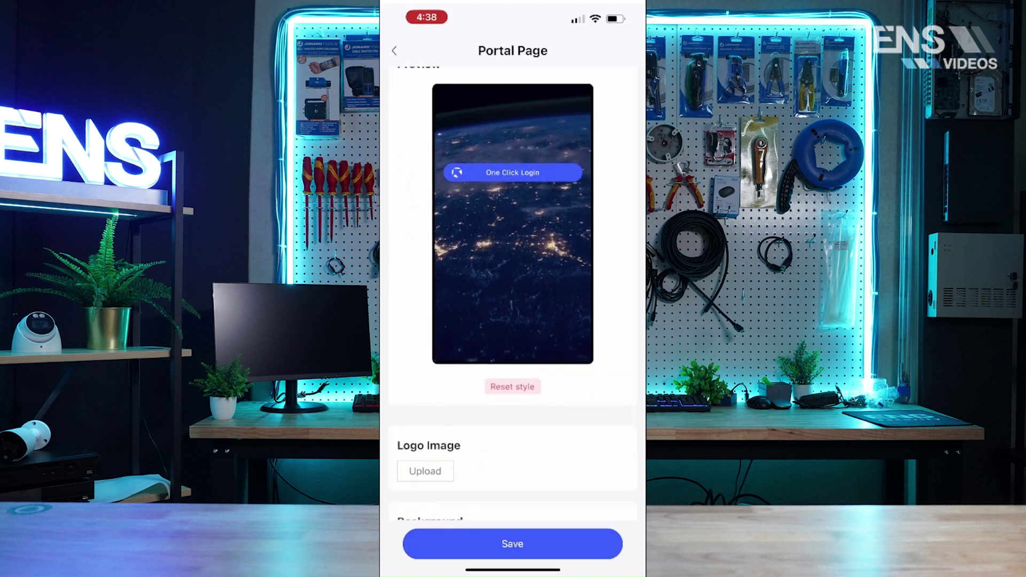
scroll(512, 295, down, 3)
scroll(513, 294, up, 5)
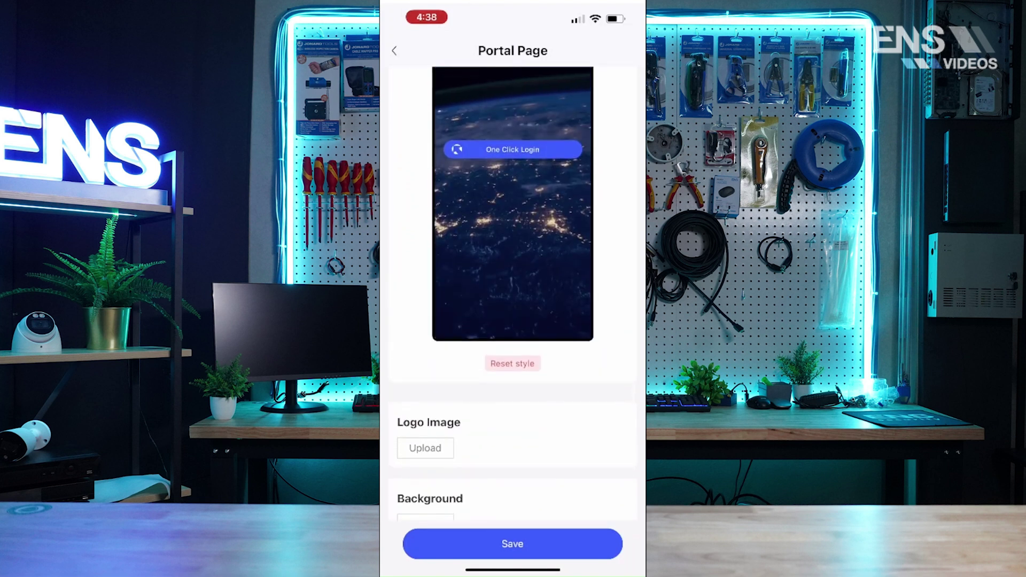
scroll(512, 294, down, 3)
click(425, 410)
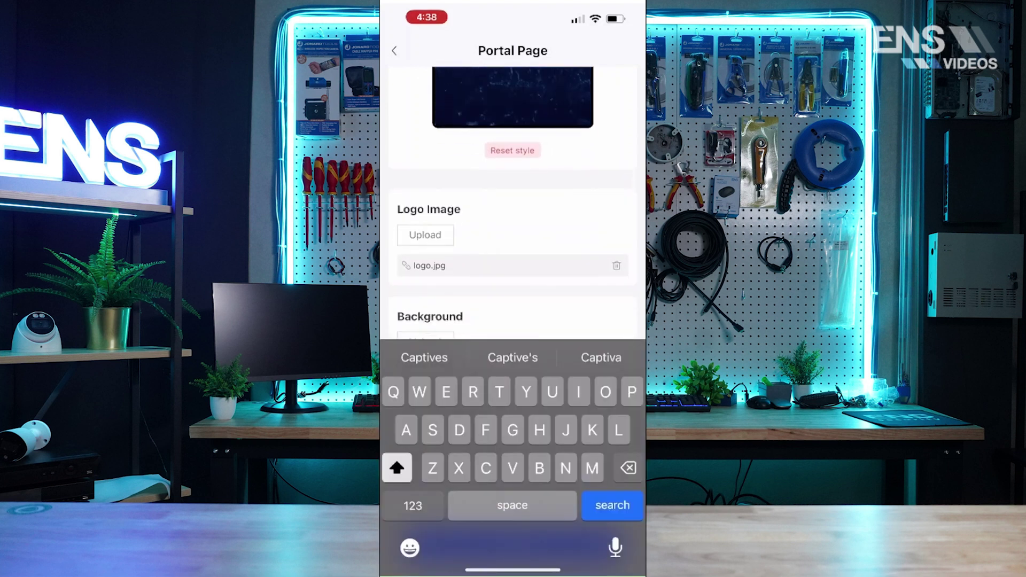
scroll(512, 214, down, 3)
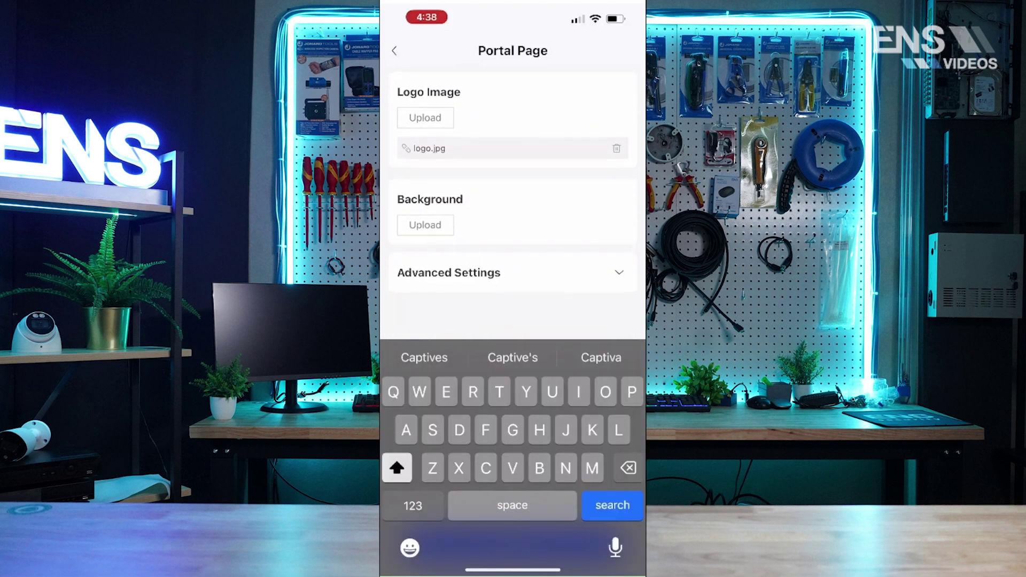
scroll(512, 268, up, 3)
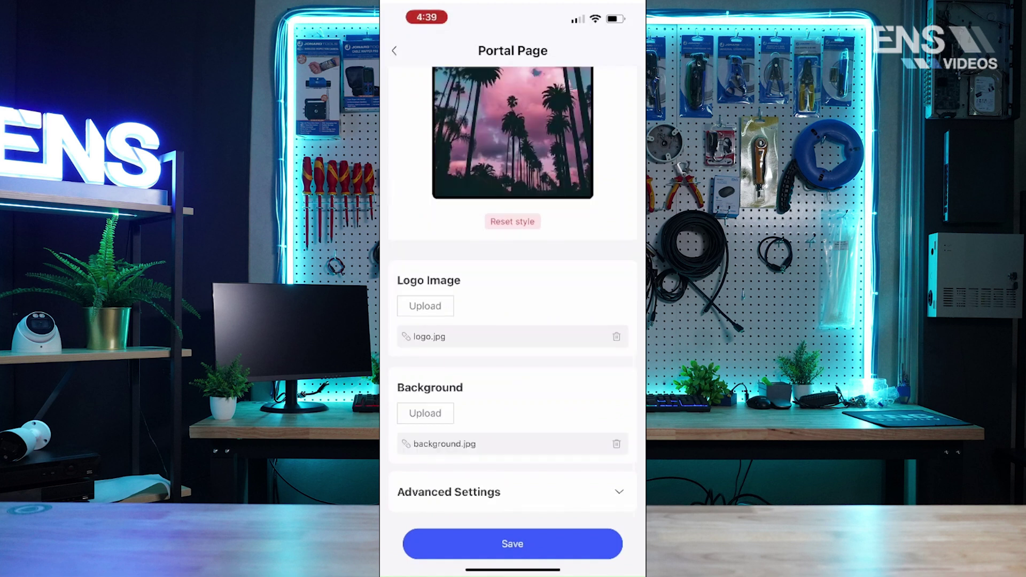
Set the welcome message 'Welcome!' and marketing message '10% Off Today'.
click(512, 492)
scroll(512, 321, down, 3)
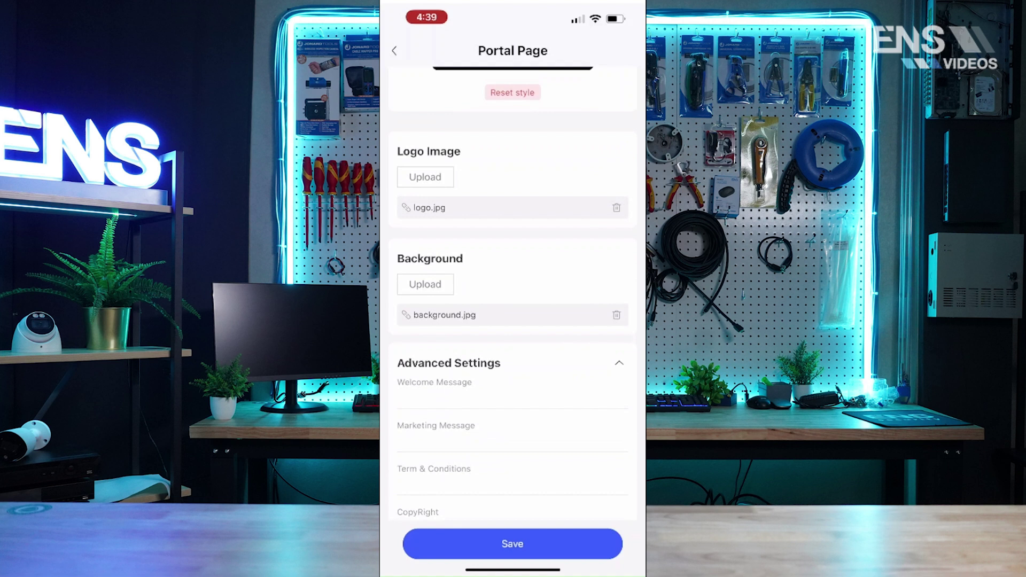
click(481, 398)
text(Welcome)
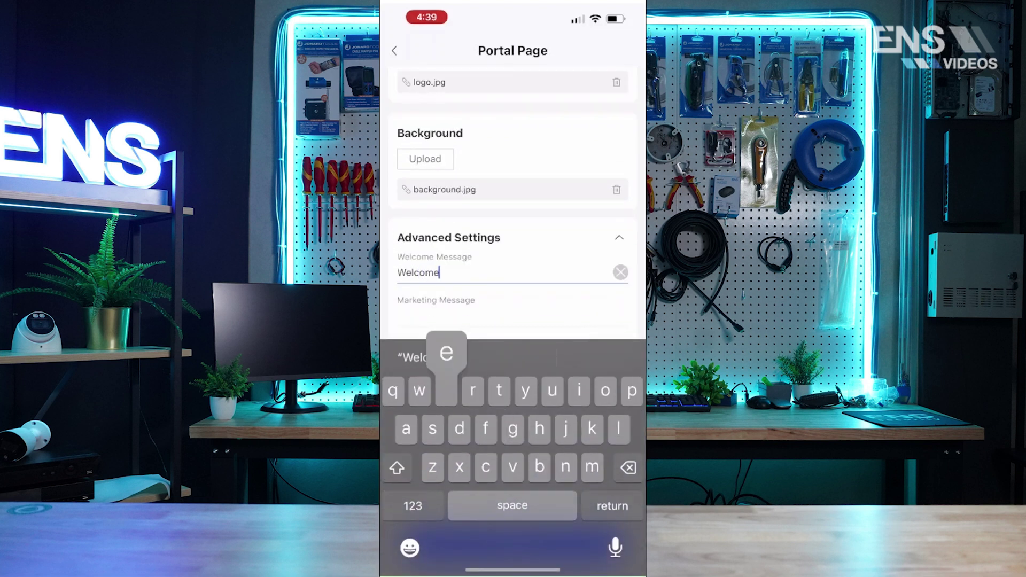
text(!)
key(Return)
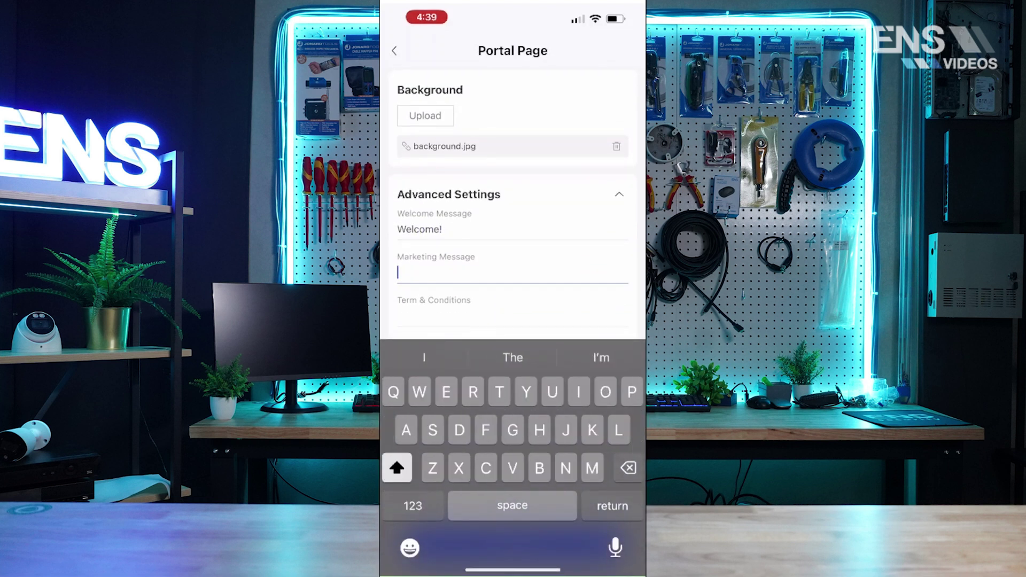
text(10% Off Today)
key(Return)
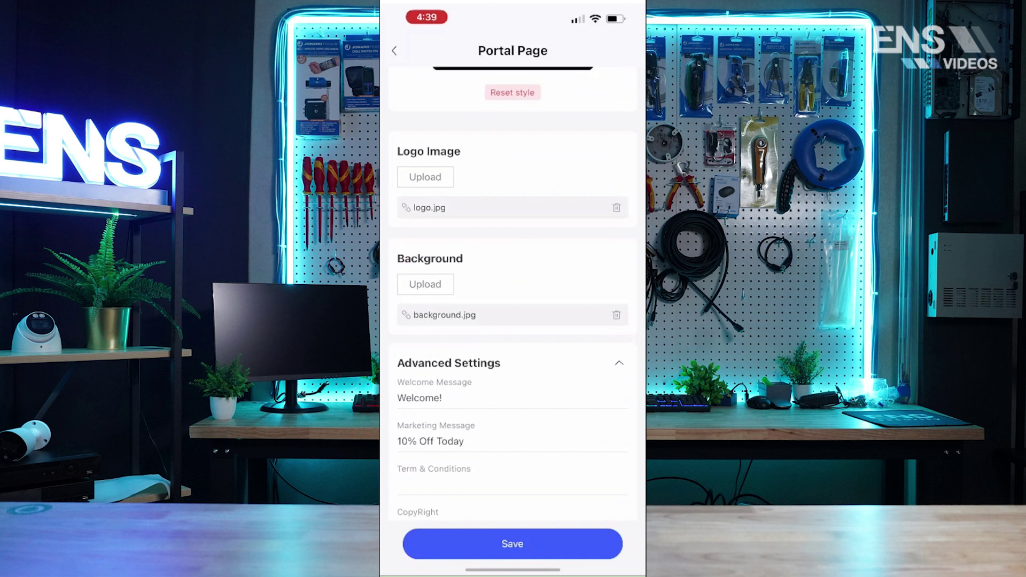
scroll(513, 294, down, 2)
Delete logo.jpg under Logo Image and review the page preview.
scroll(512, 294, up, 5)
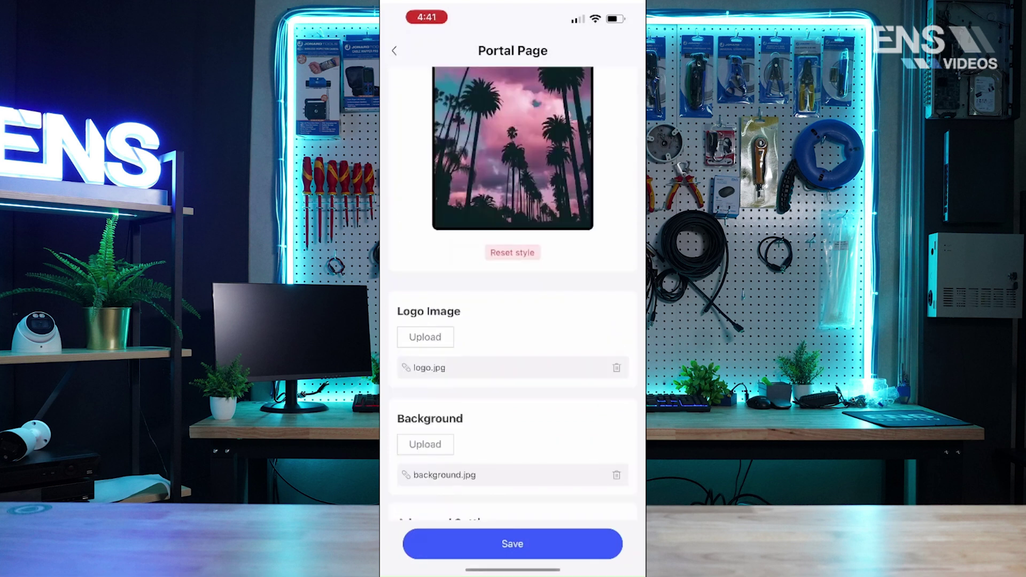
scroll(513, 294, up, 3)
scroll(513, 294, up, 1)
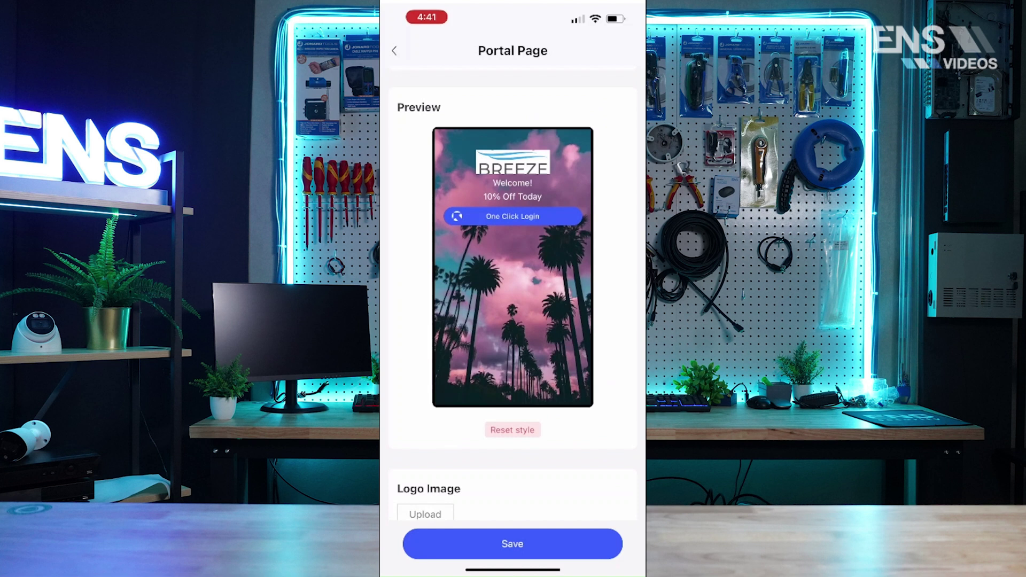
scroll(513, 294, down, 3)
click(617, 362)
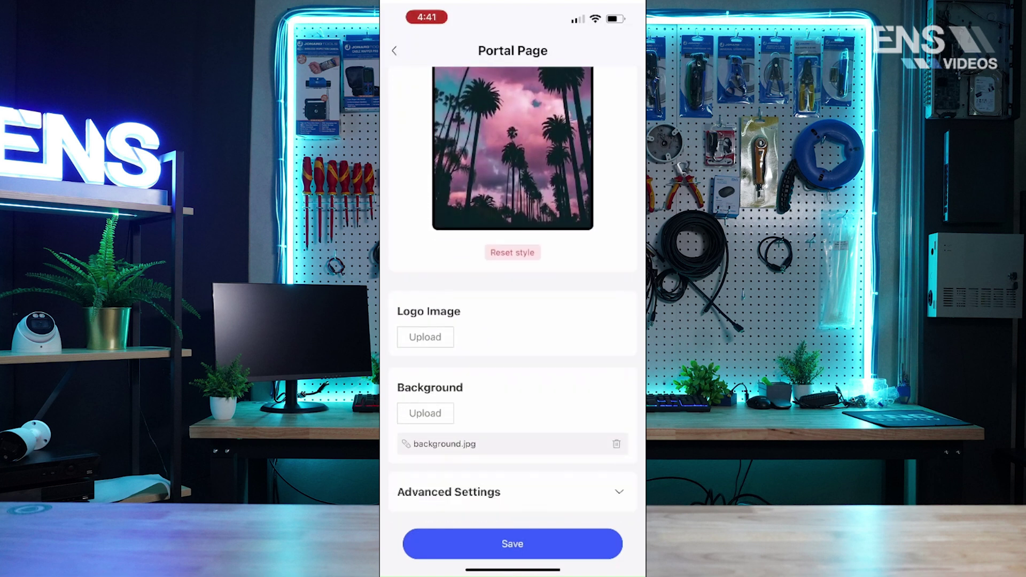
scroll(513, 294, up, 5)
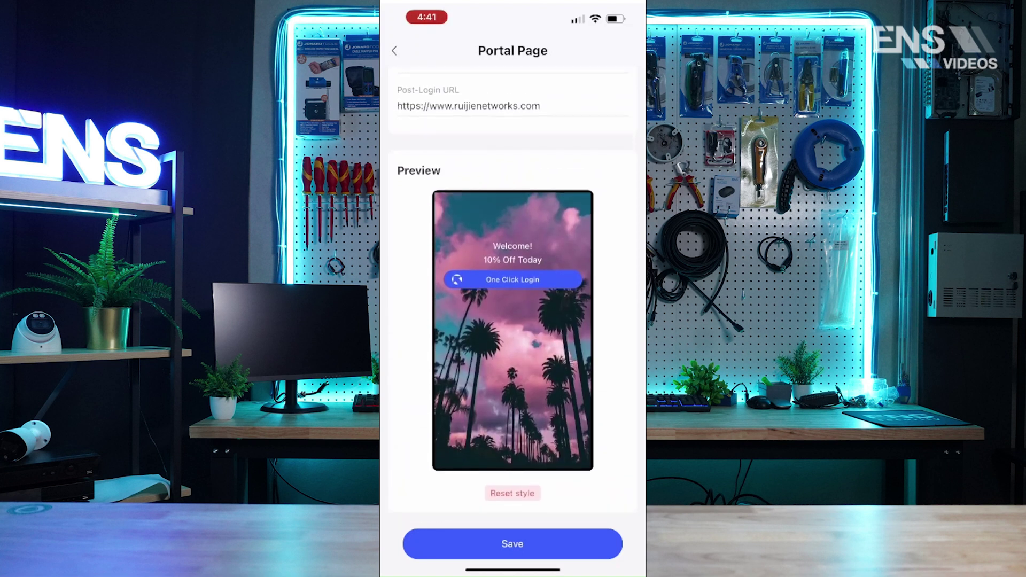
scroll(513, 294, down, 2)
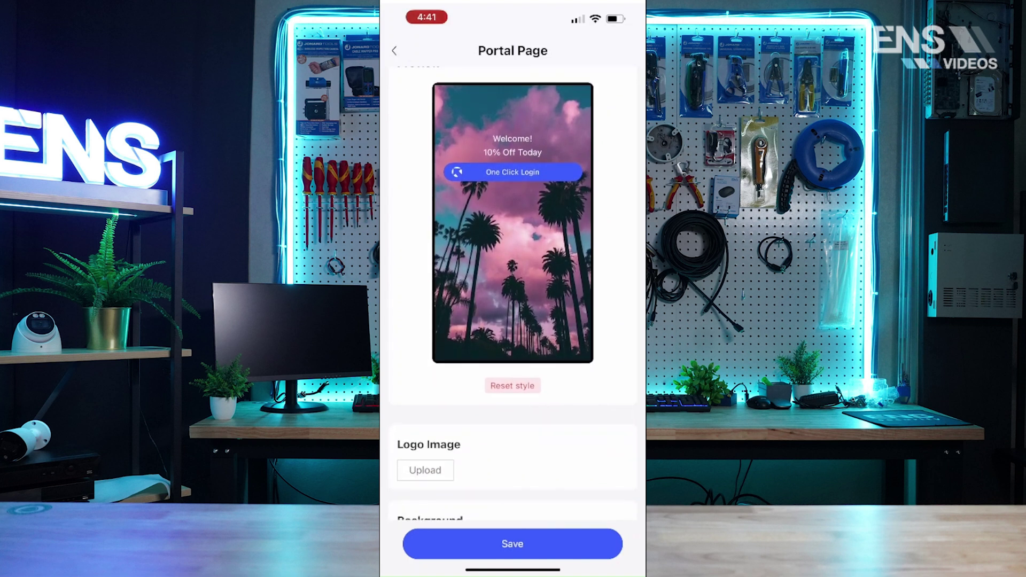
scroll(512, 294, down, 2)
scroll(513, 294, up, 2)
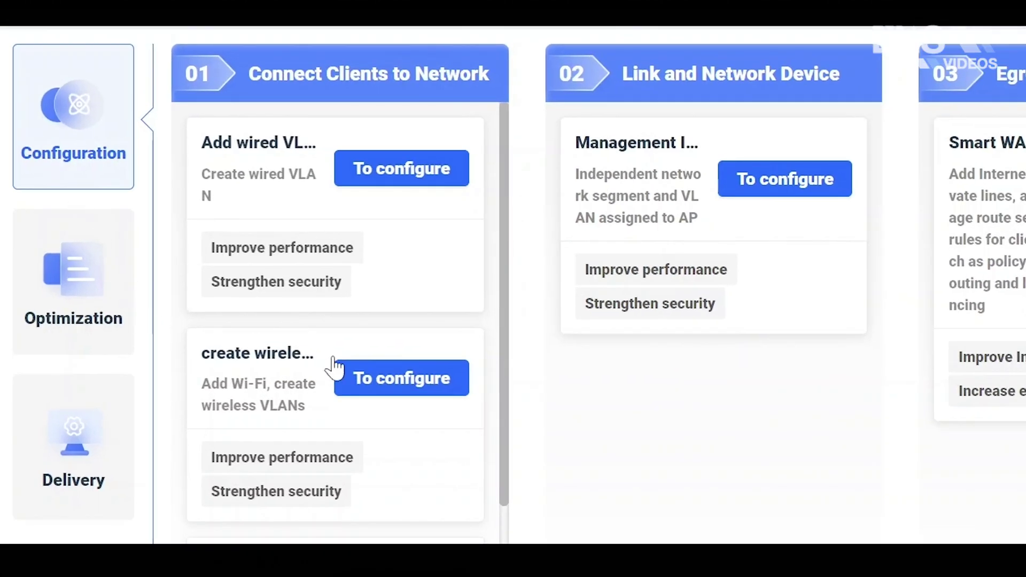
Add a wireless VLAN with Wi-Fi name 'Guest Wifi' set to Do Not Encrypt.
click(374, 380)
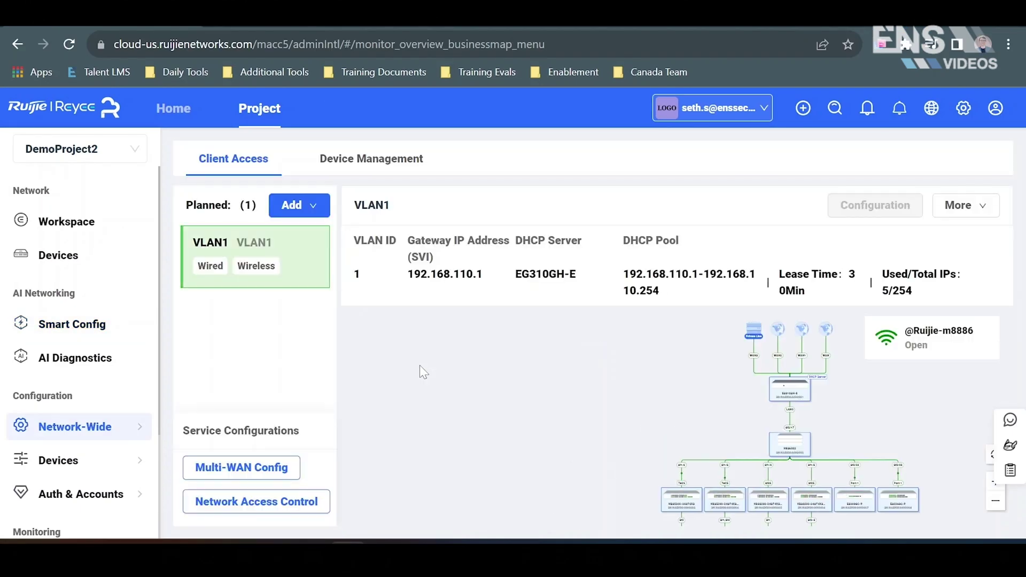
mouse_move(314, 217)
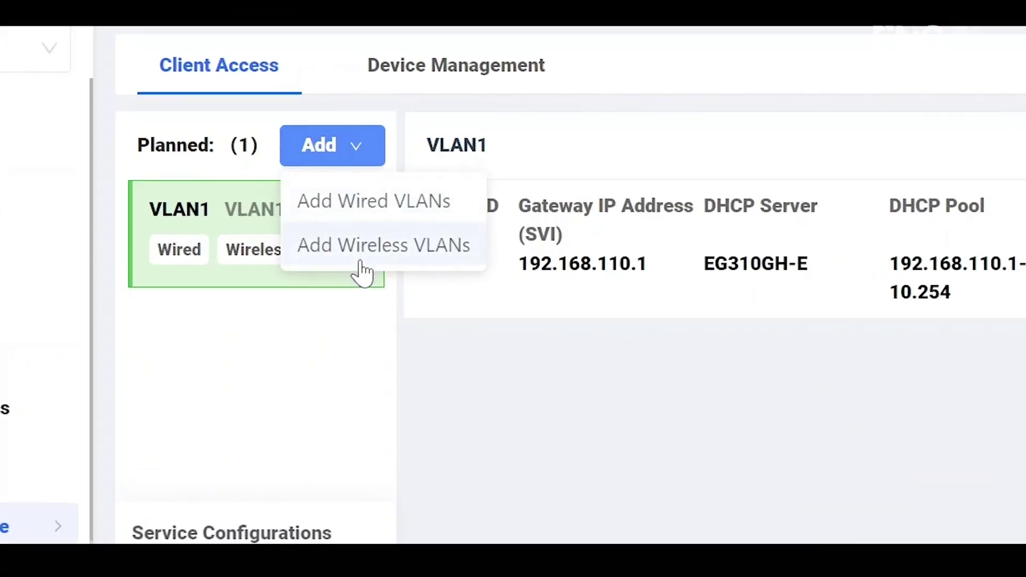
click(360, 263)
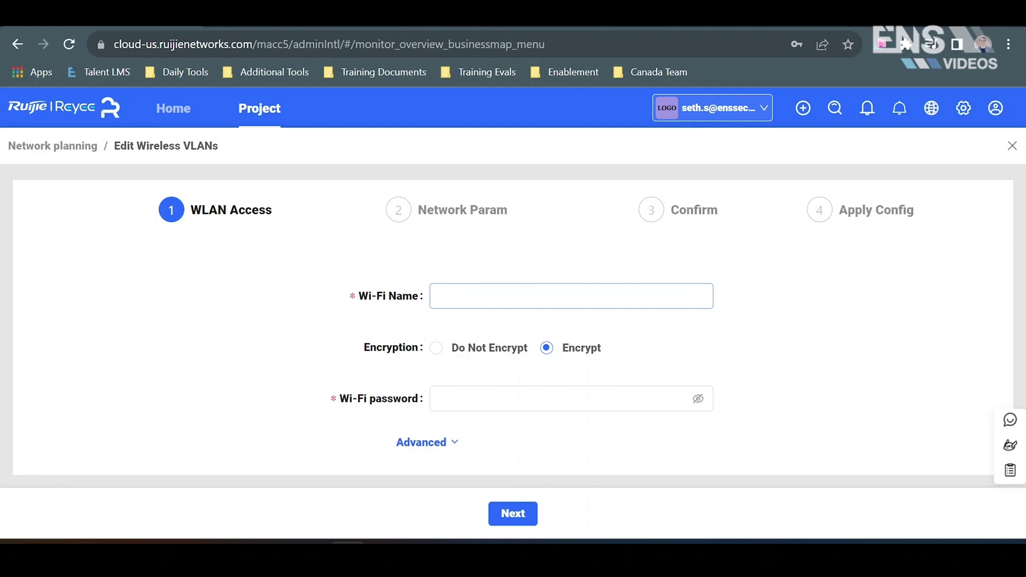
text(Guest Wifi)
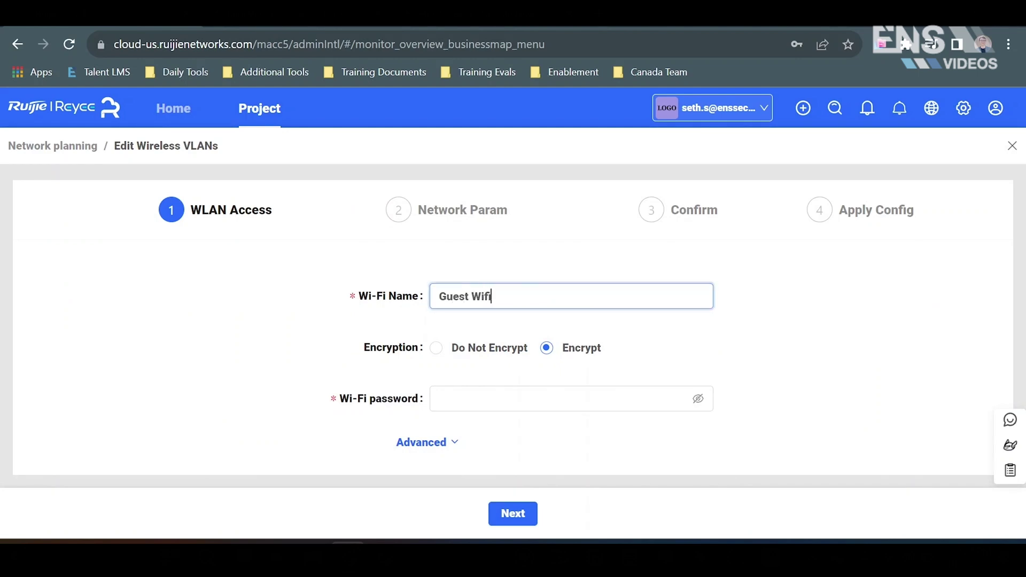
click(515, 350)
Set service remarks 'Test' and VLAN ID 123, then advance to the Confirm step.
click(513, 515)
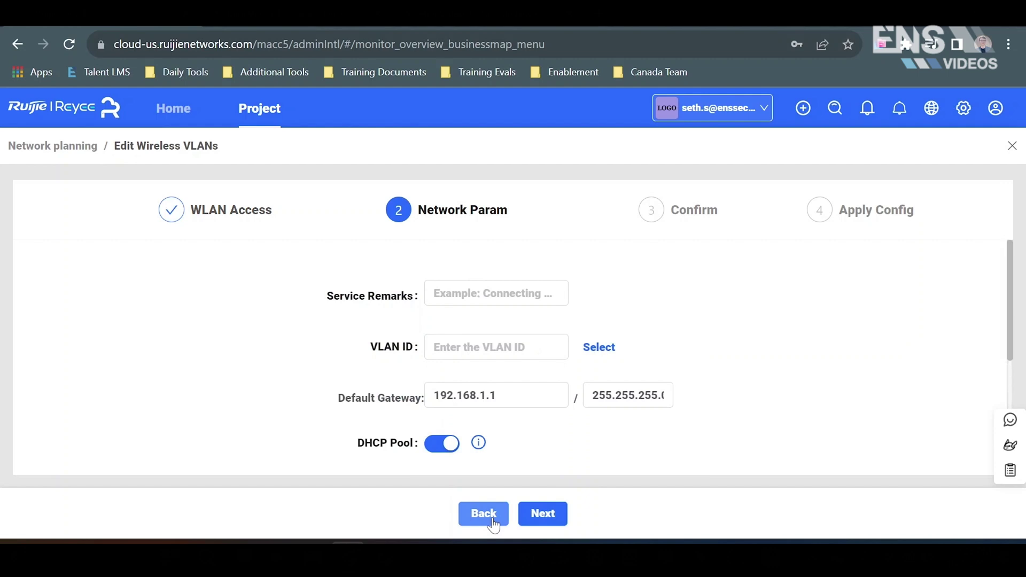
click(463, 293)
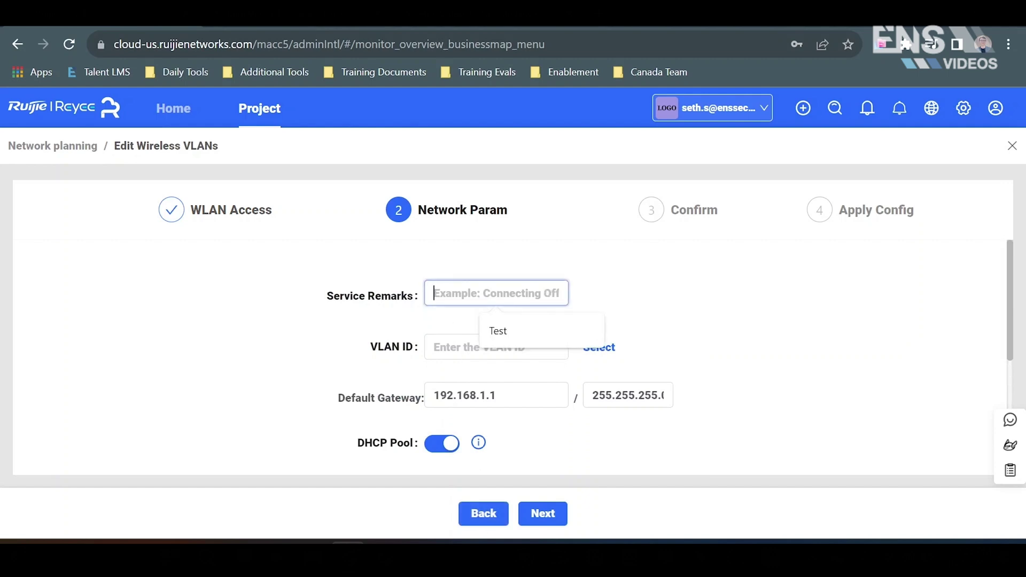
click(496, 331)
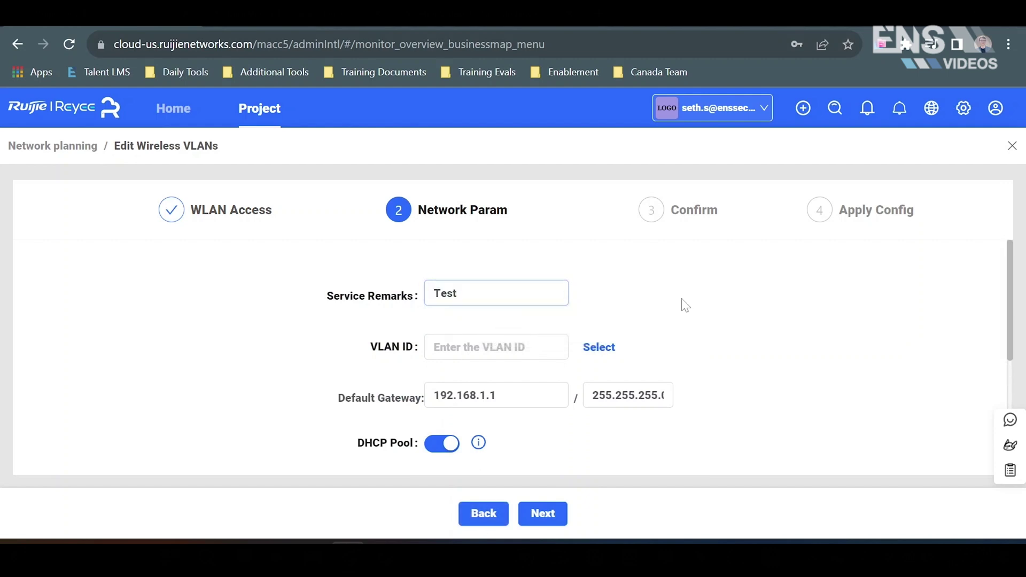
click(497, 347)
click(515, 381)
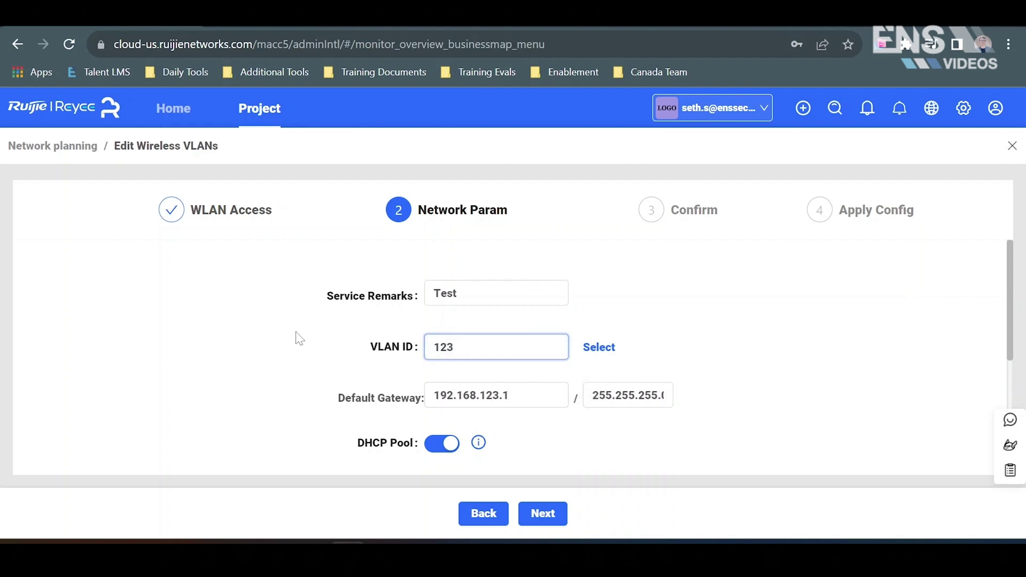
key(Tab)
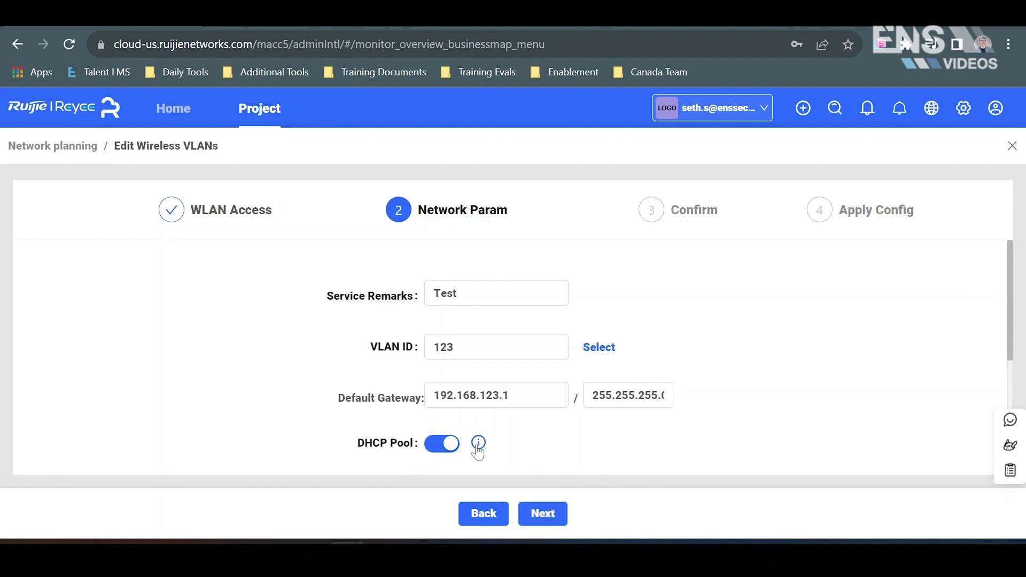
mouse_move(479, 452)
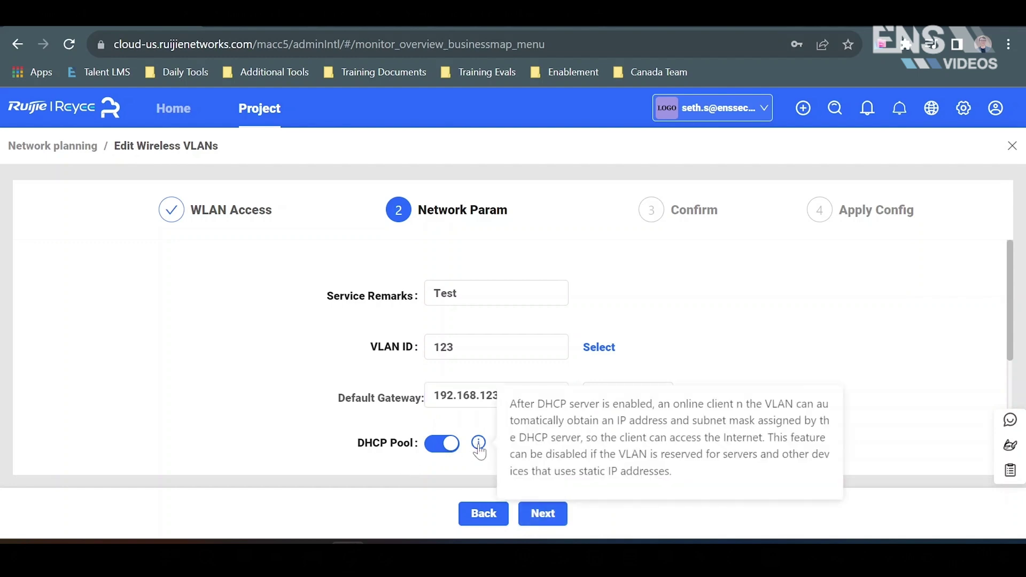
click(542, 514)
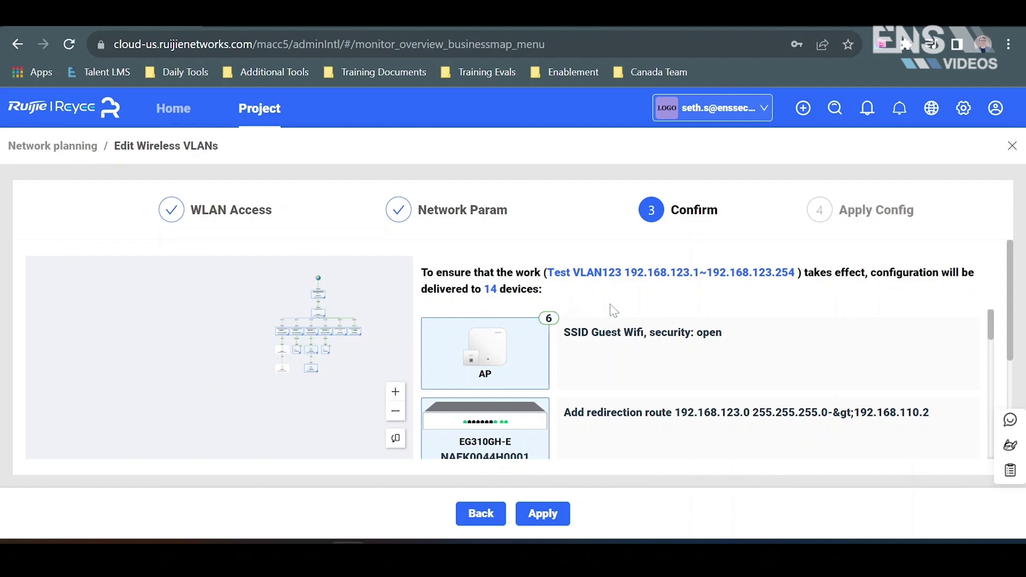
Apply the VLAN 123 configuration, dismiss the tip, and view Network-Wide Client Access.
click(550, 513)
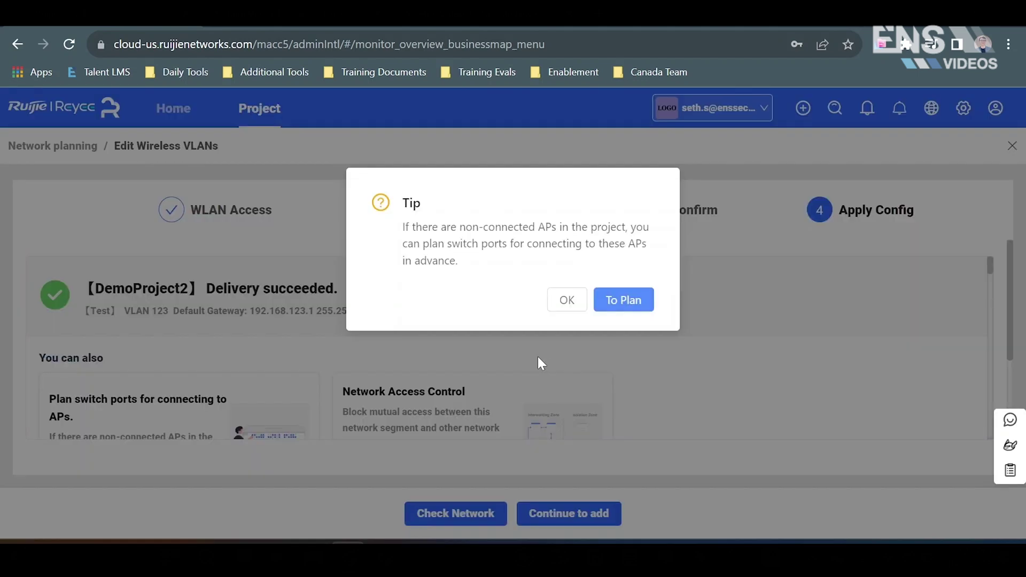
click(551, 305)
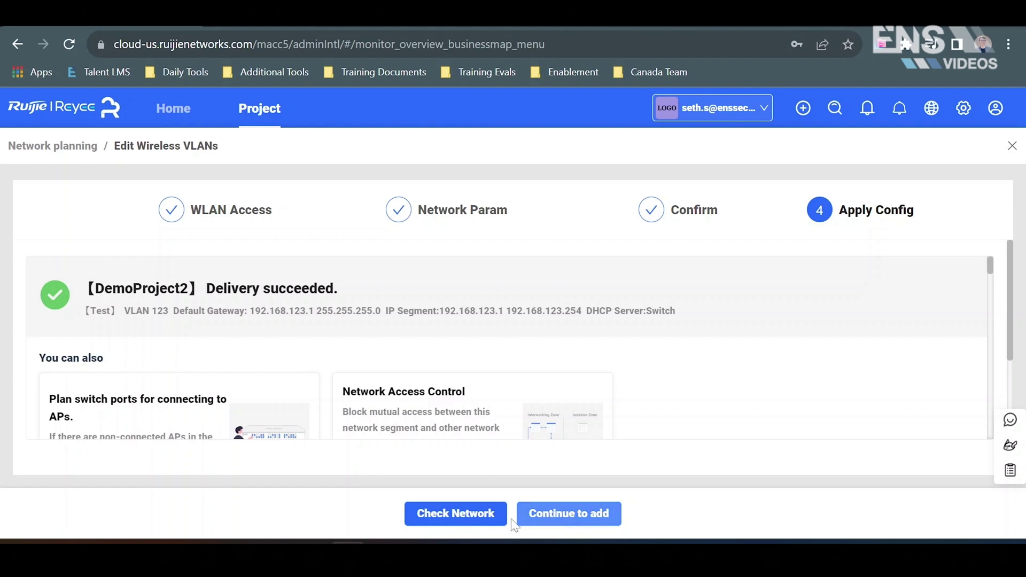
click(472, 513)
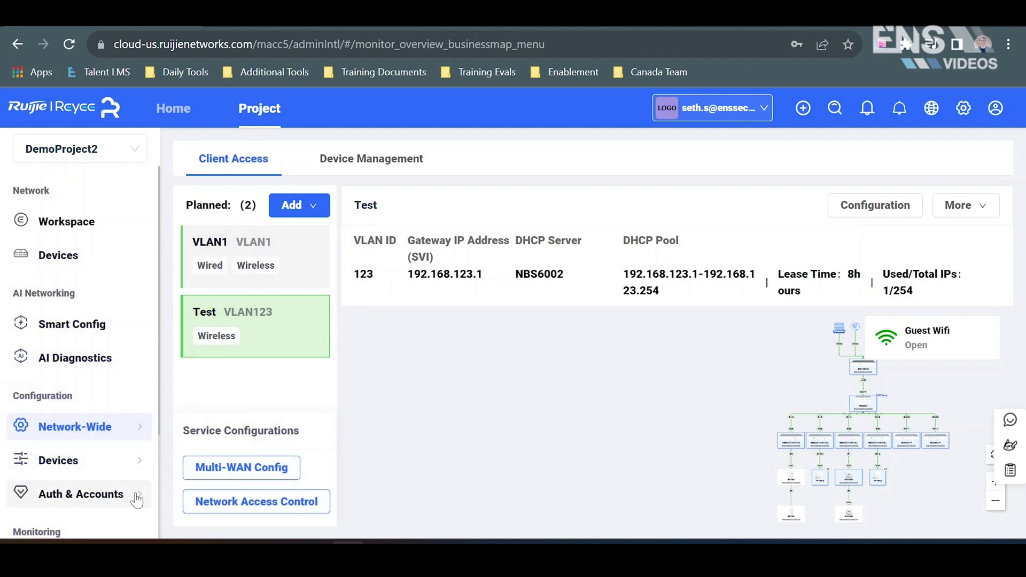
Under Auth & Accounts > Captive Portal, add a new policy named 'Guest Network'.
mouse_move(137, 498)
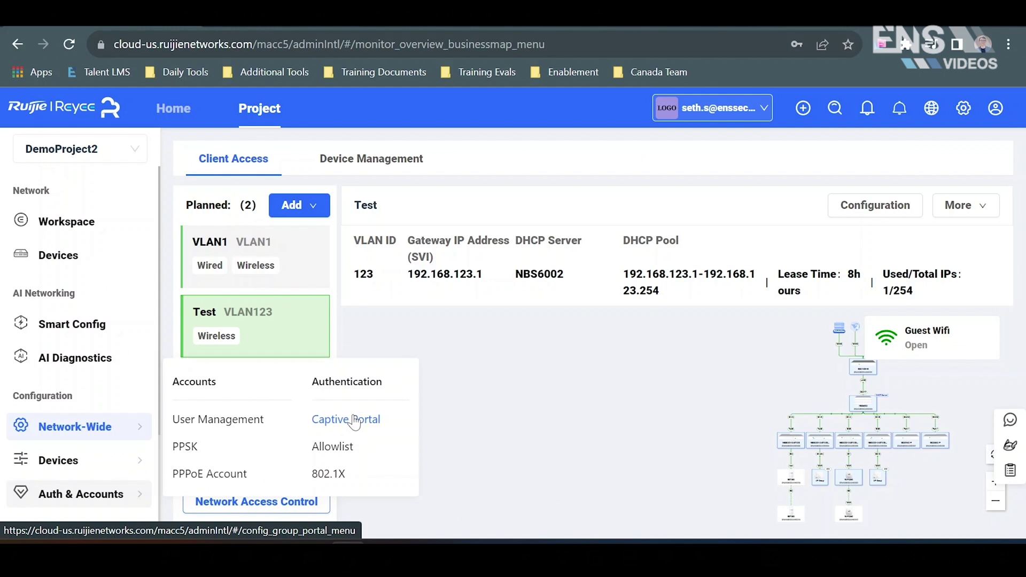
click(505, 372)
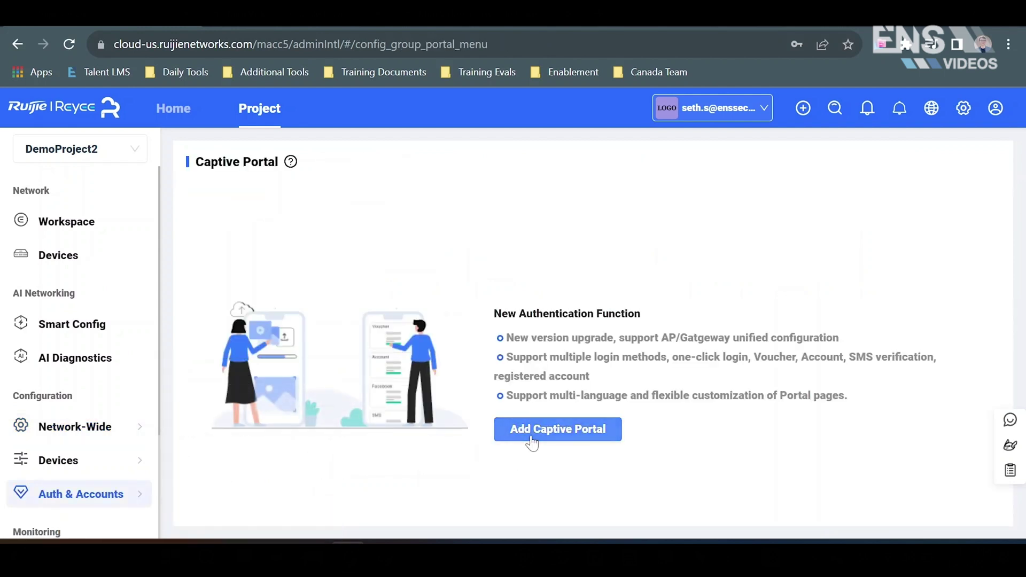
click(531, 437)
click(514, 240)
text(Guest Network)
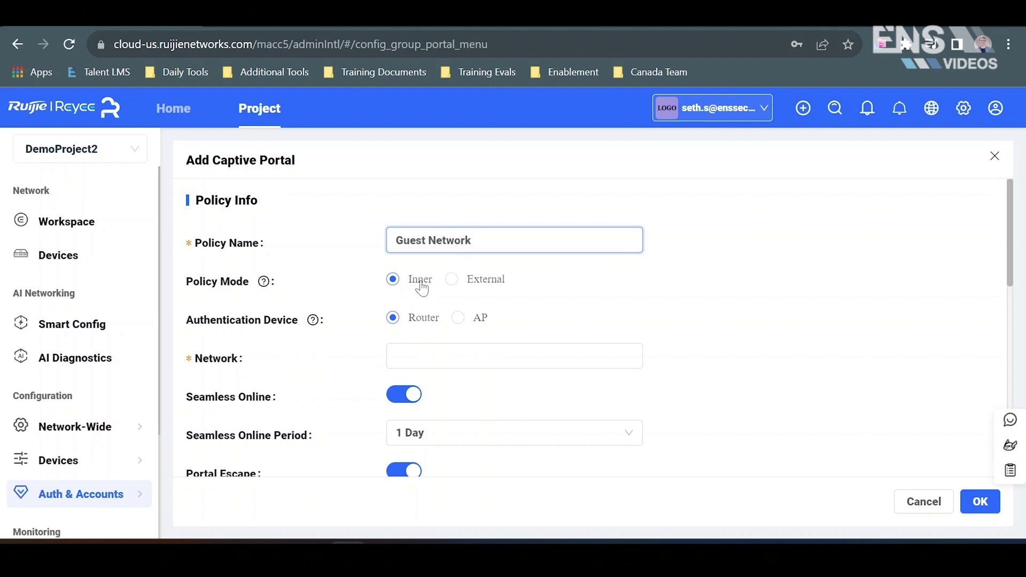
Set the Guest Network policy's network to VLAN 233.
scroll(352, 339, down, 1)
scroll(353, 339, down, 1)
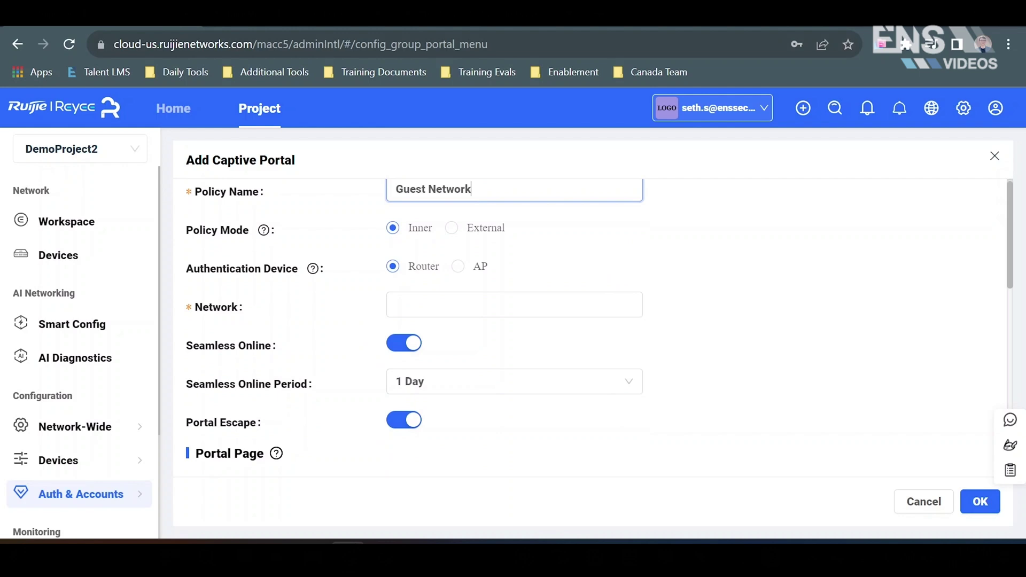
click(406, 307)
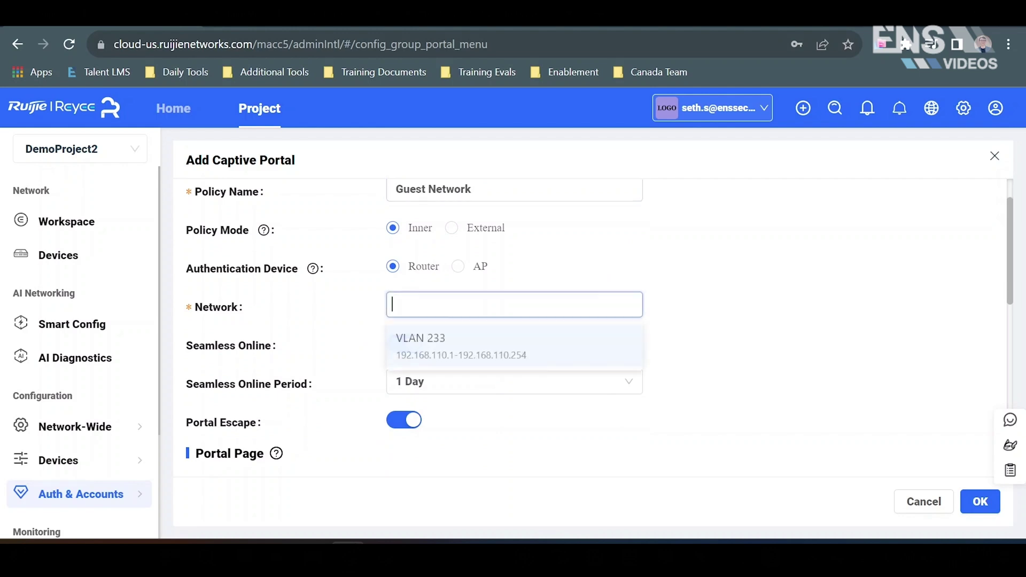
click(421, 349)
click(362, 319)
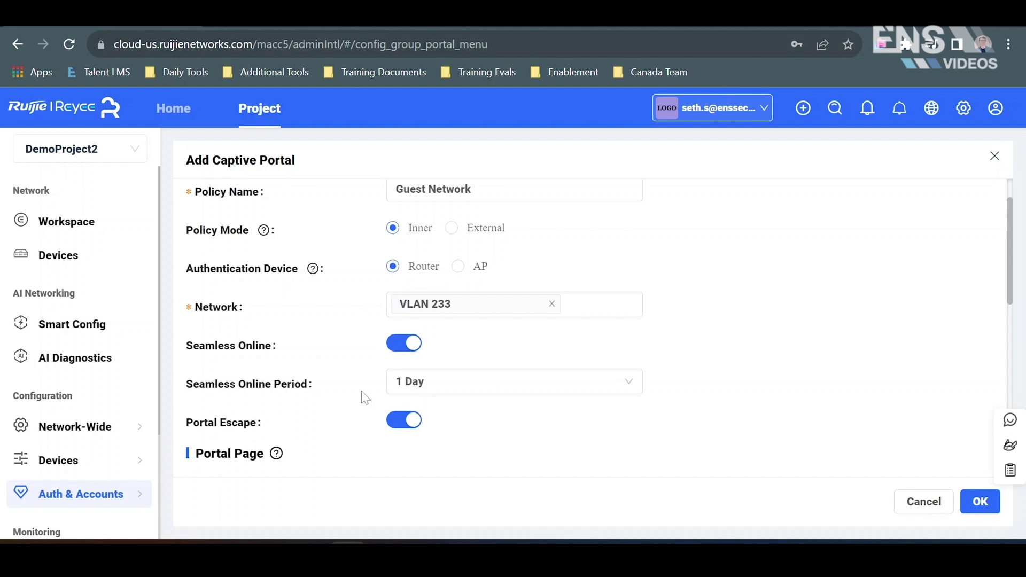
Add a new portal page to the policy.
scroll(363, 396, down, 3)
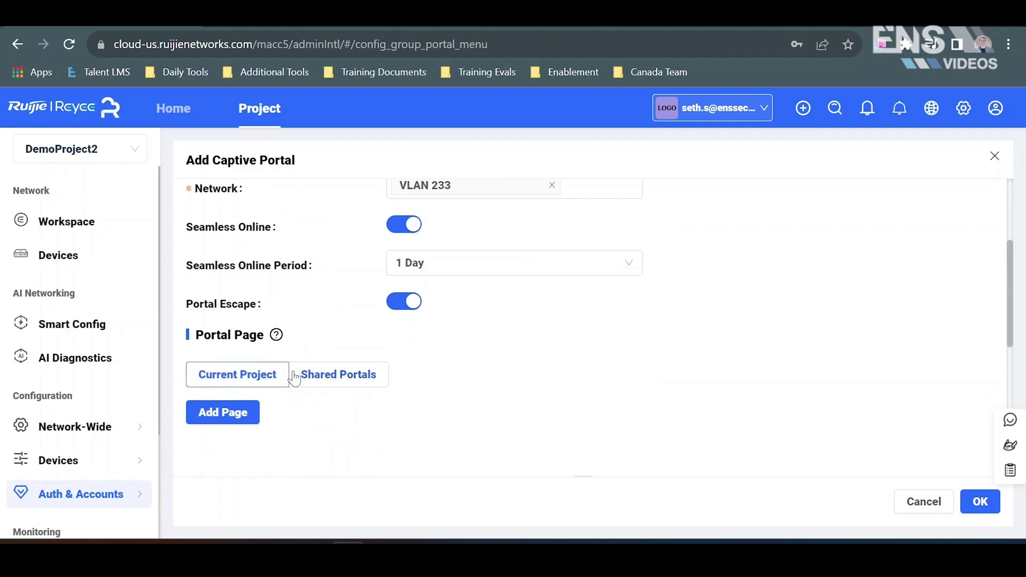
scroll(252, 392, down, 3)
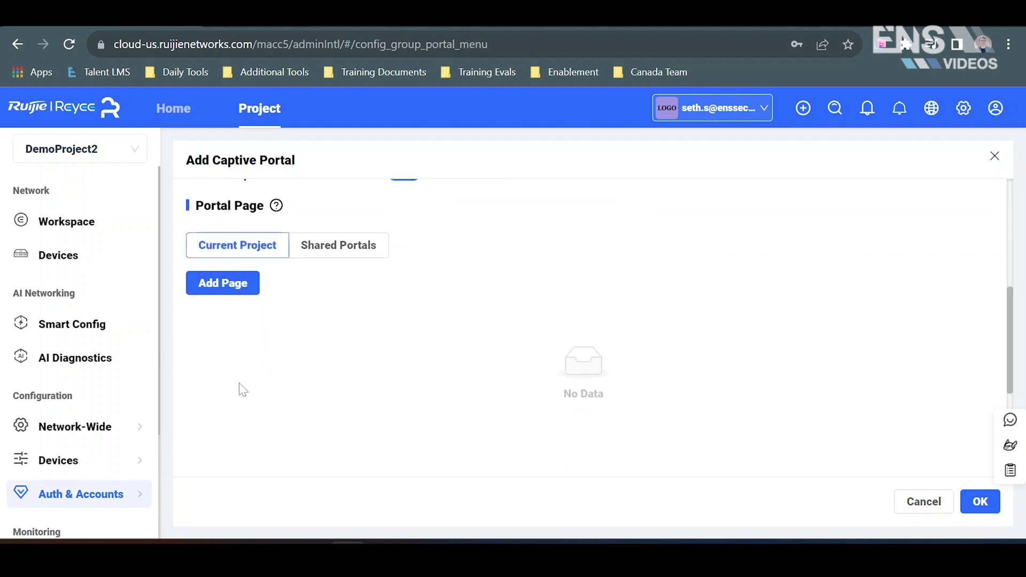
click(245, 286)
Name the portal page 'Guest Wifi'.
click(243, 199)
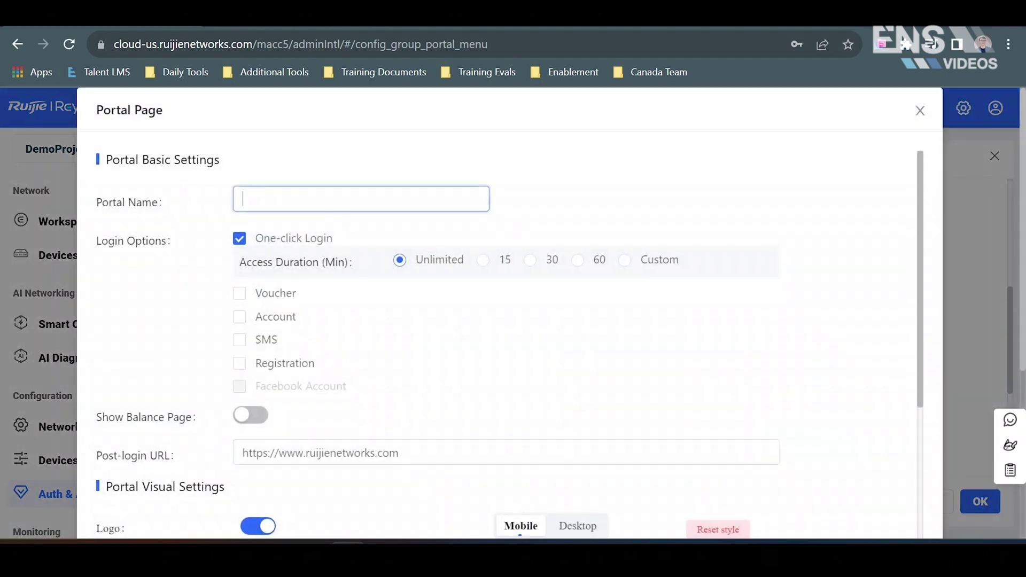
text(Guest Wifi)
Try SMS, account and registration logins, leaving only One-click Login enabled.
click(240, 340)
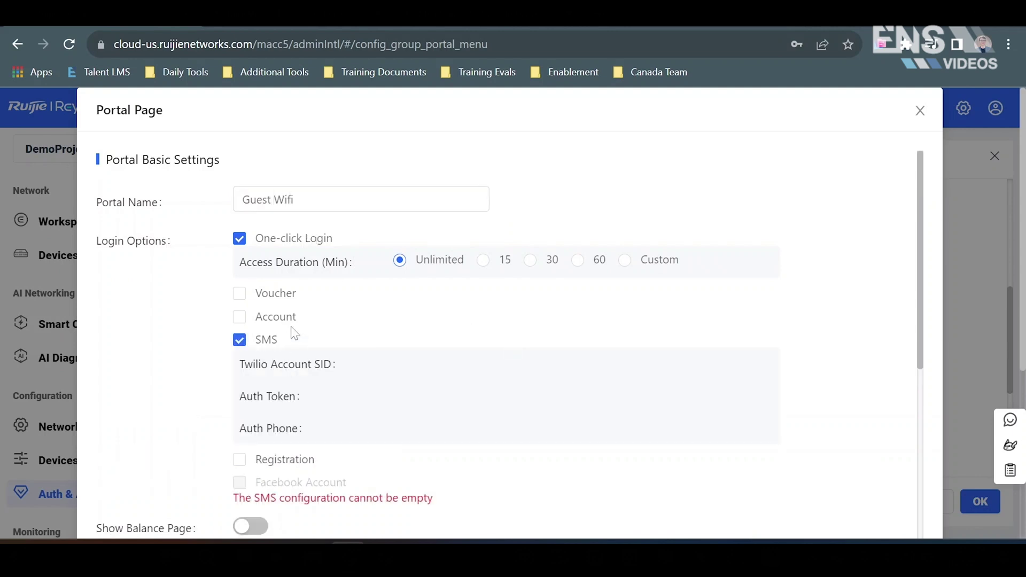
click(240, 340)
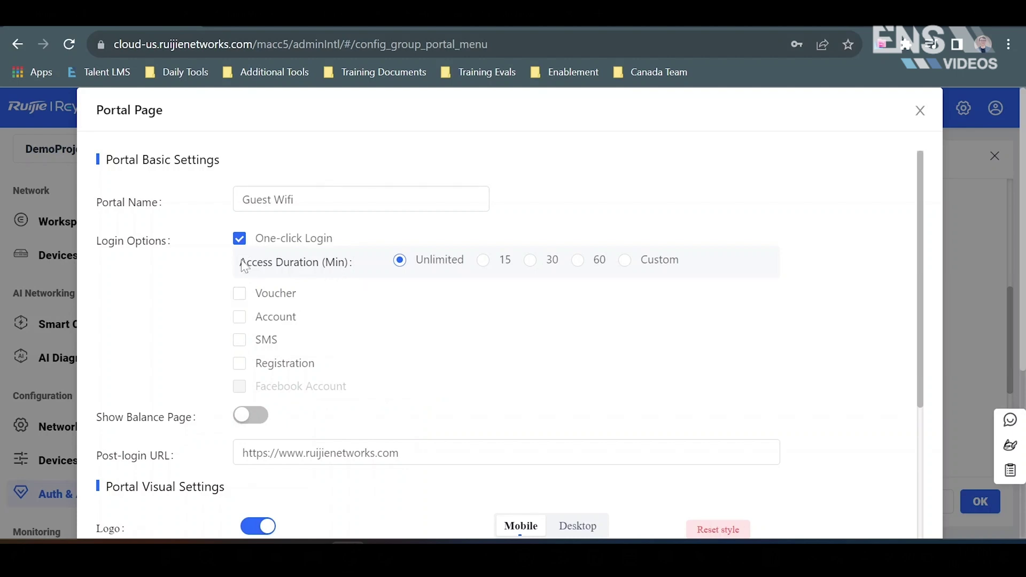
click(260, 325)
click(246, 341)
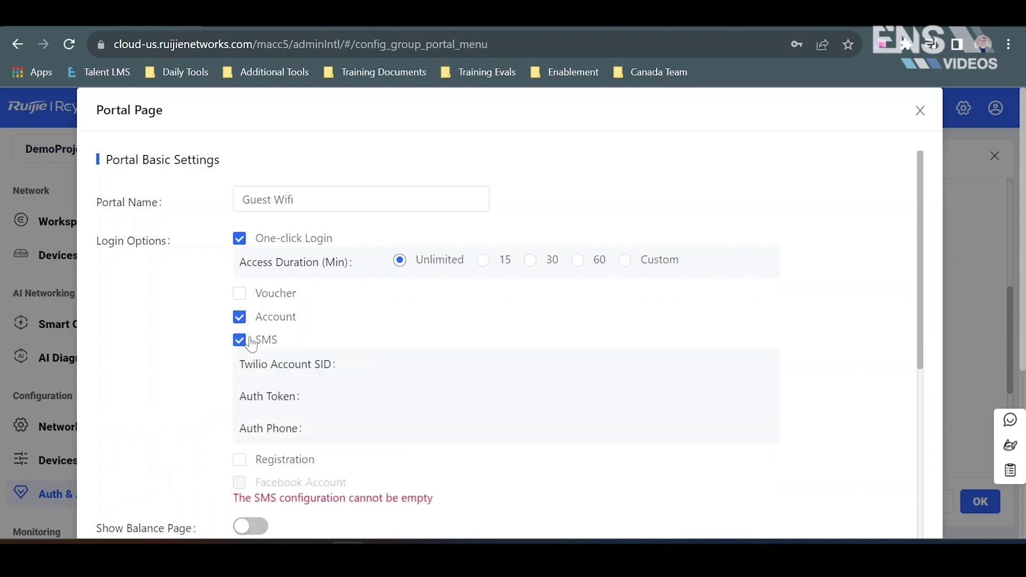
click(246, 341)
click(241, 365)
click(241, 364)
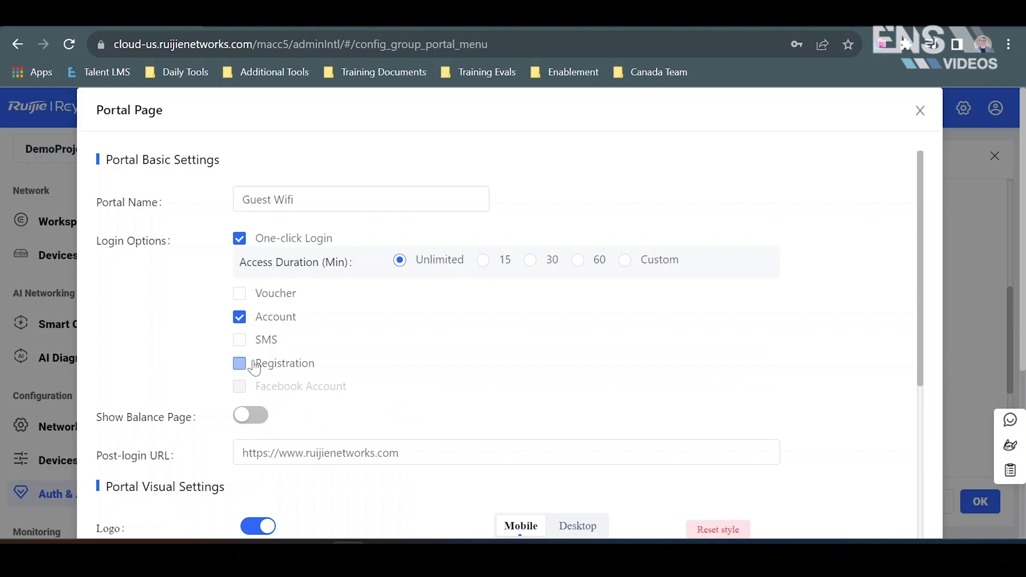
click(247, 319)
scroll(524, 357, down, 3)
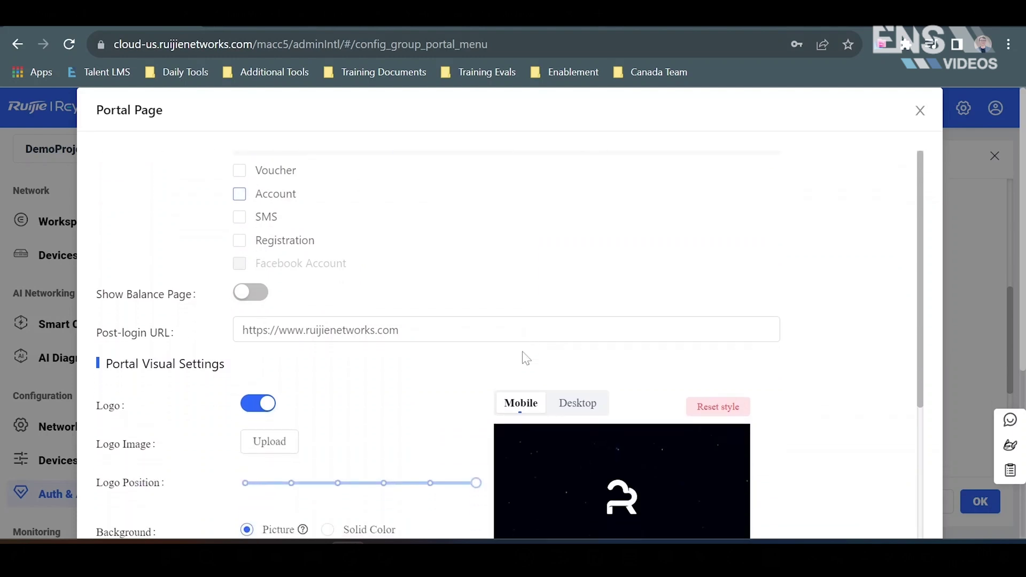
click(524, 312)
text(https://www.google.com/)
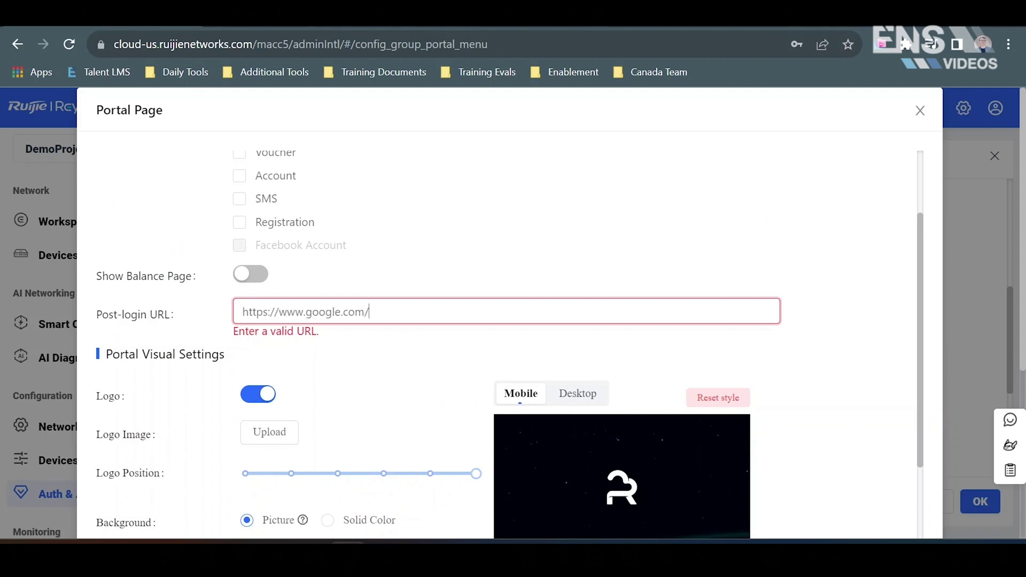
click(374, 353)
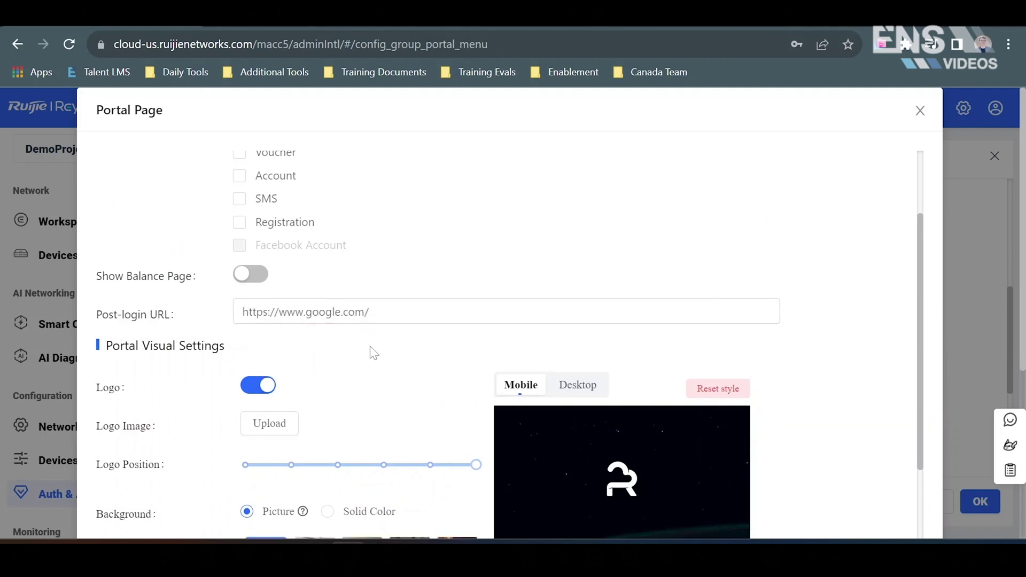
scroll(374, 354, down, 4)
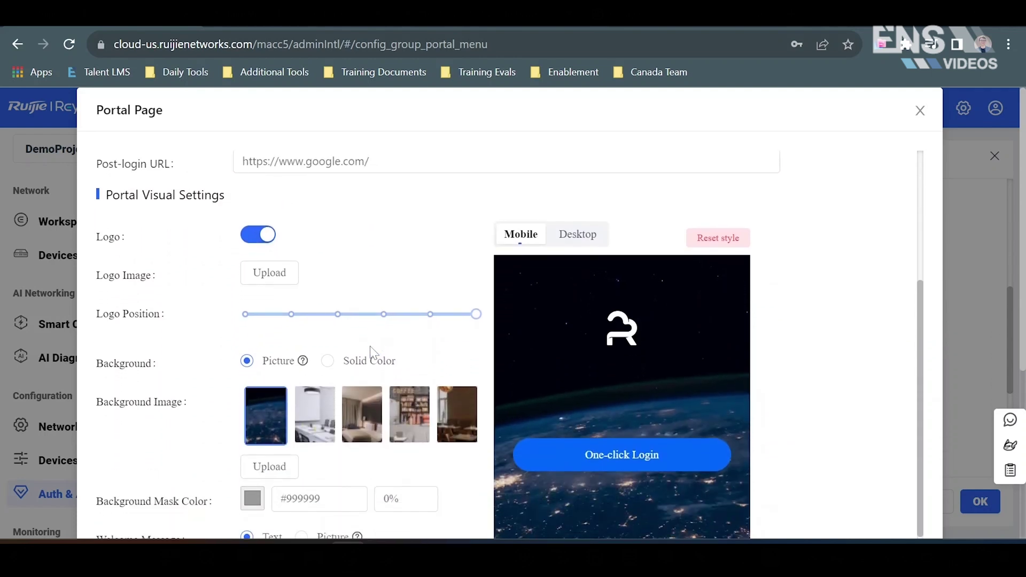
scroll(373, 353, down, 1)
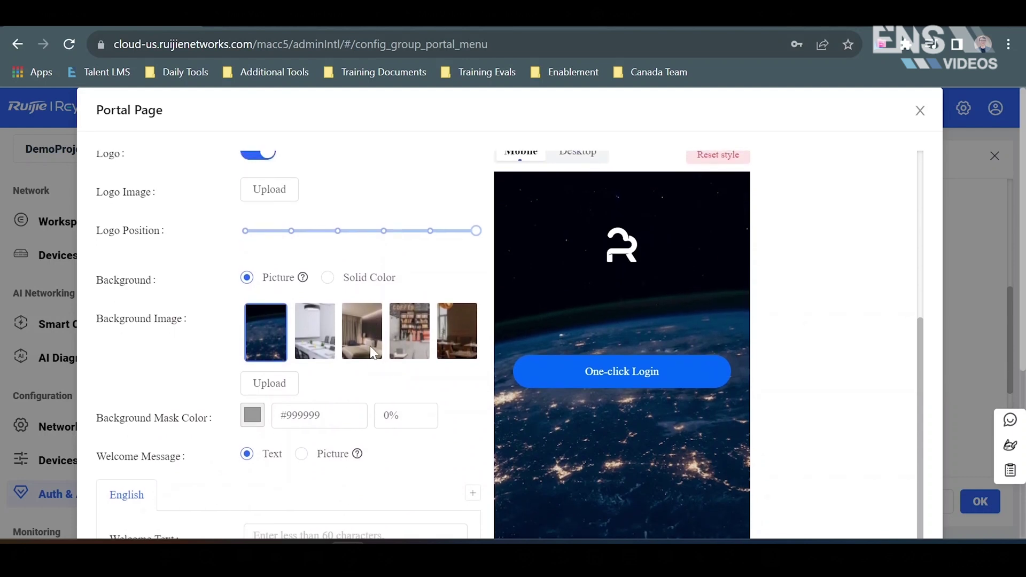
scroll(373, 353, up, 1)
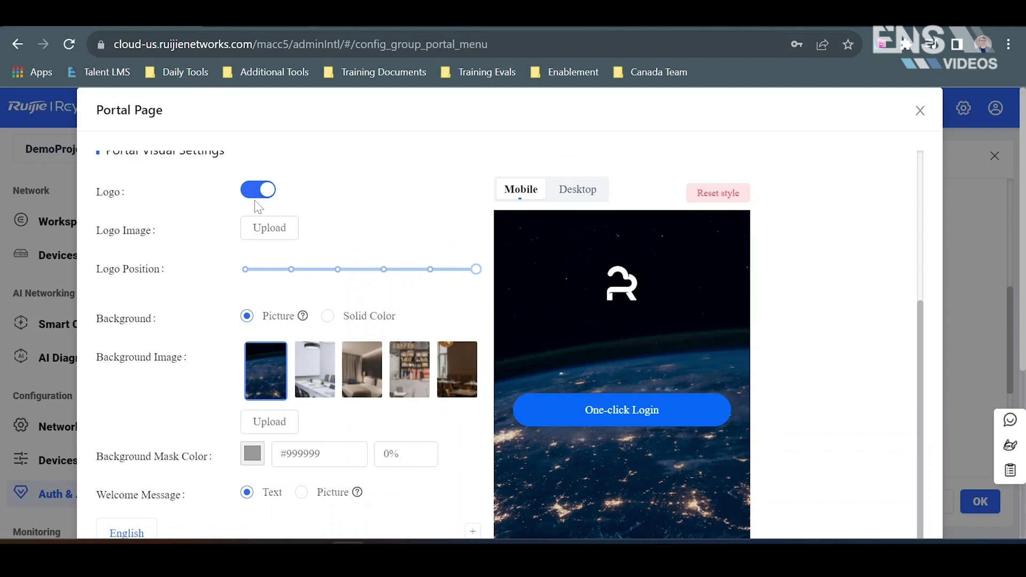
Add a custom logo placed higher, a #3d3d3d mask colour and the restaurant photo background.
click(263, 230)
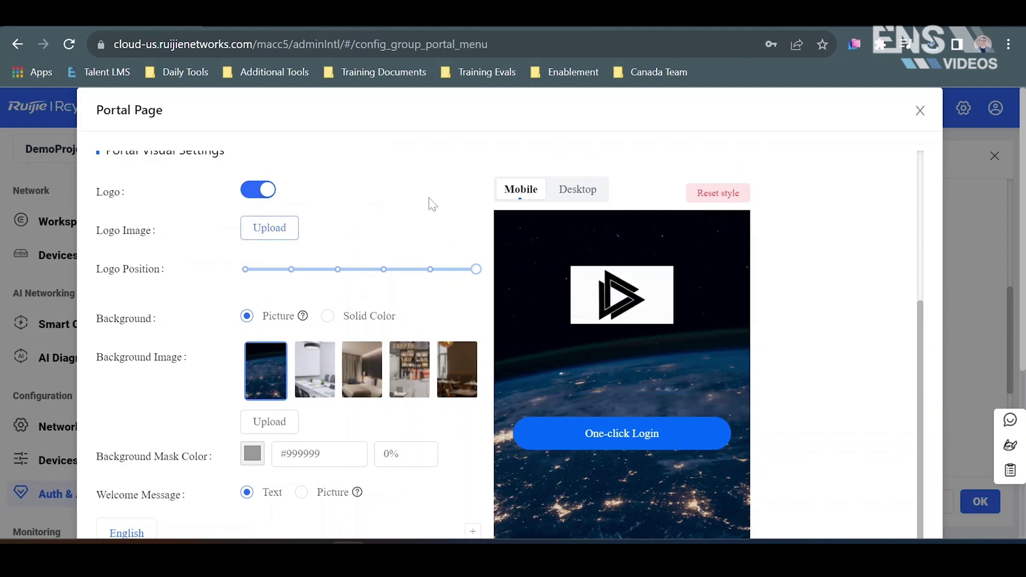
drag(476, 269, 530, 249)
click(335, 321)
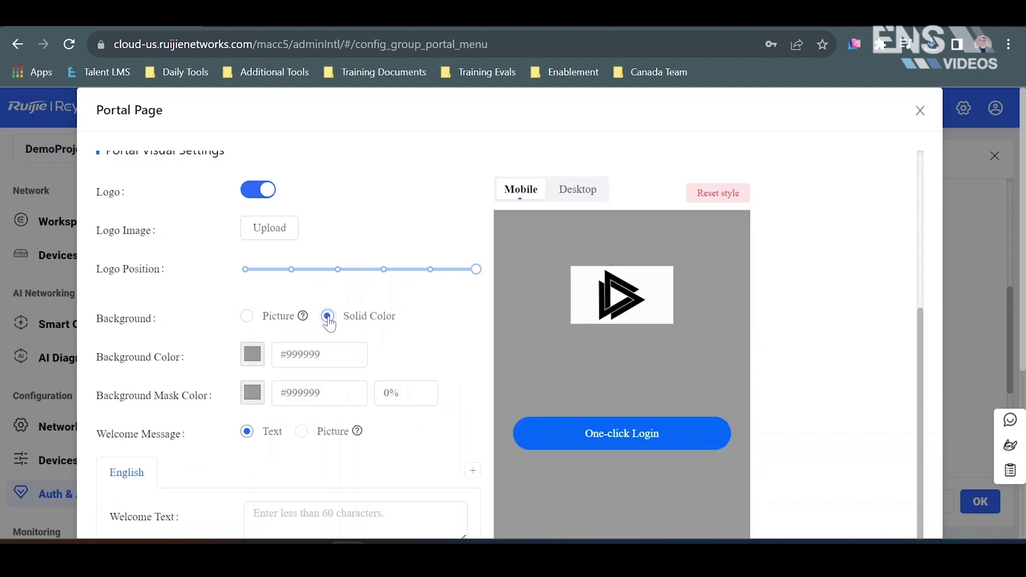
click(253, 355)
drag(316, 197, 382, 200)
click(239, 408)
click(252, 393)
drag(321, 267, 241, 266)
click(453, 311)
click(248, 317)
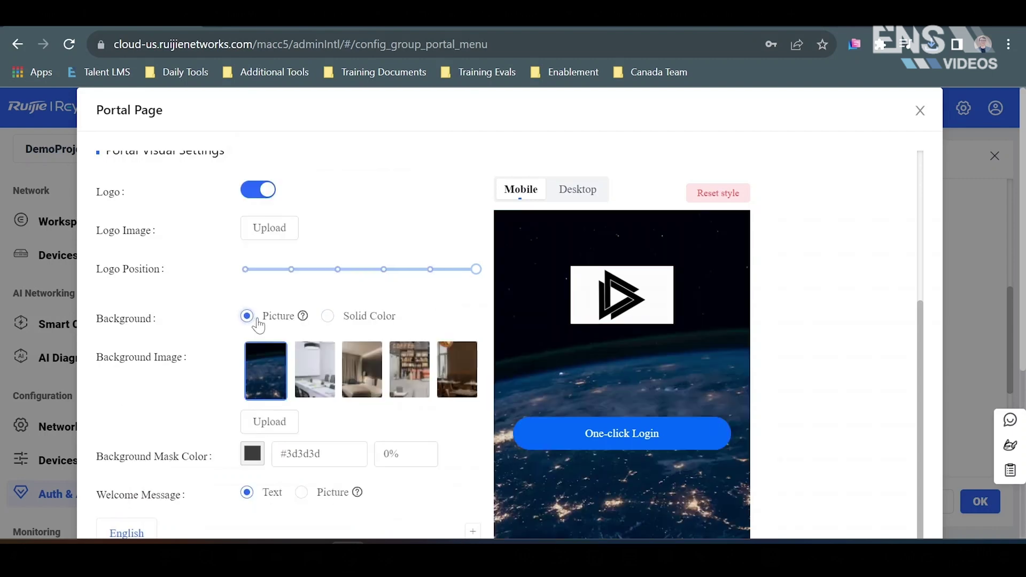
click(461, 352)
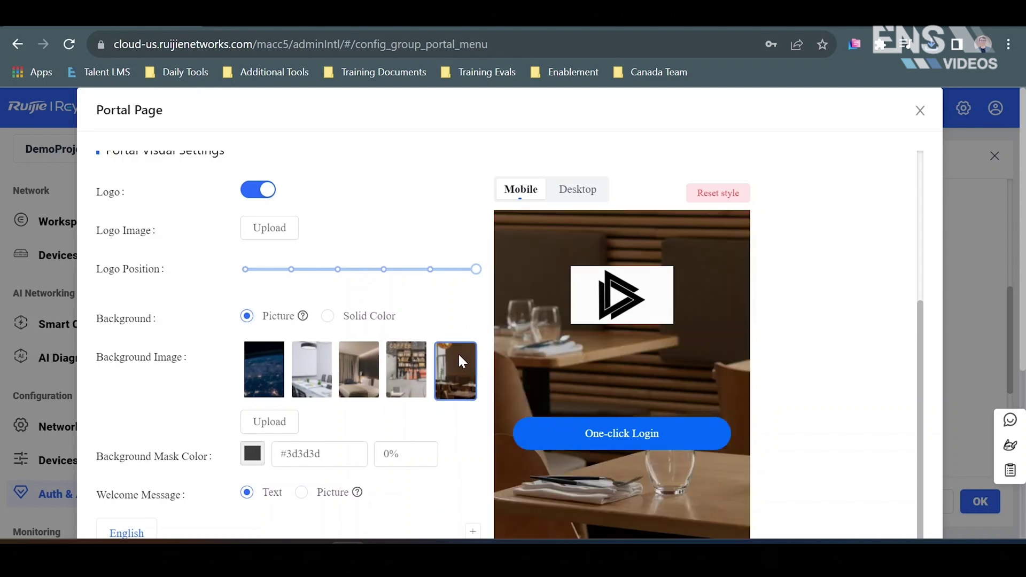
Set the background mask opacity to 50% and keep the welcome message as text.
scroll(472, 402, down, 3)
scroll(474, 399, up, 1)
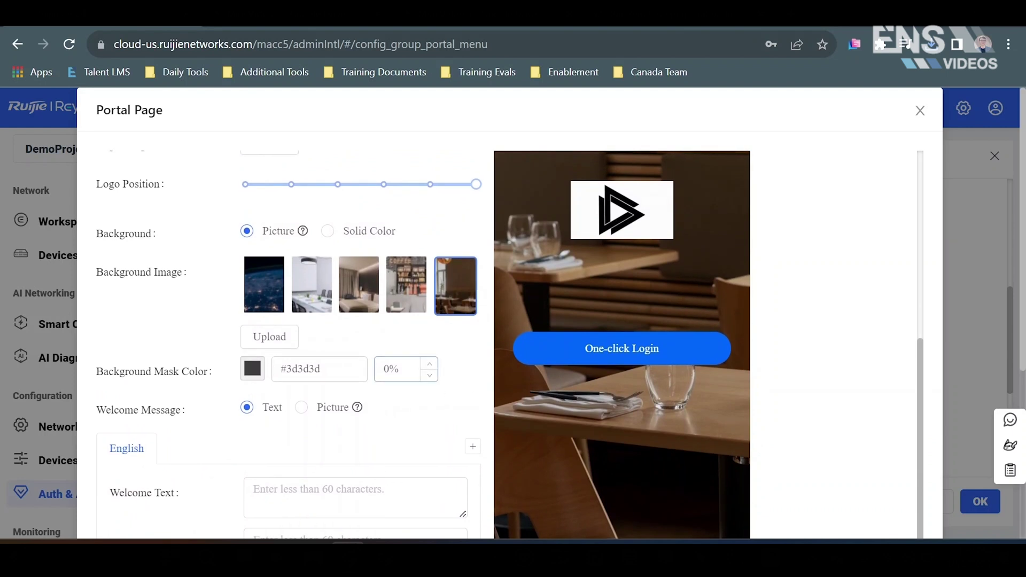
click(398, 369)
text(50)
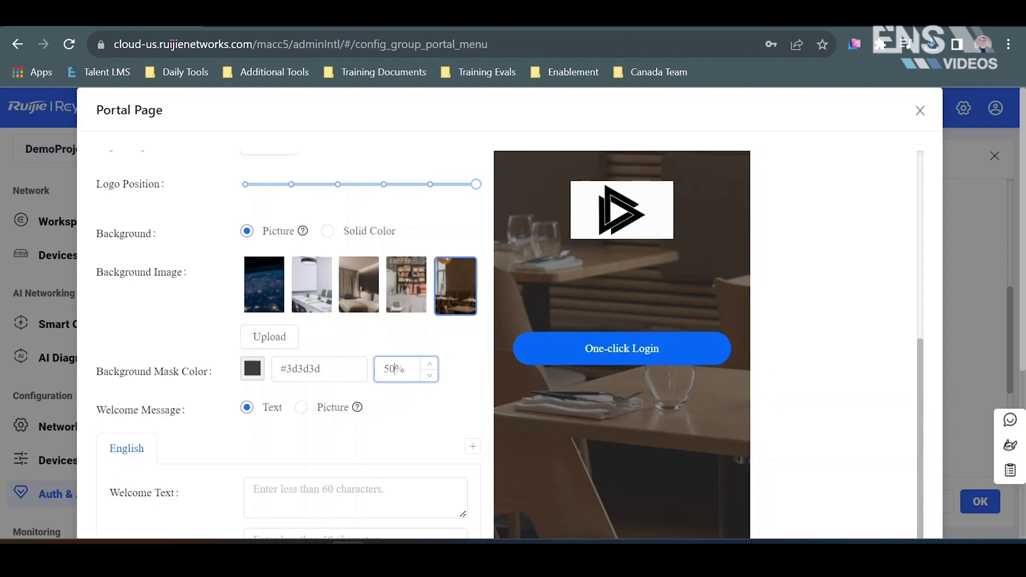
scroll(489, 315, up, 2)
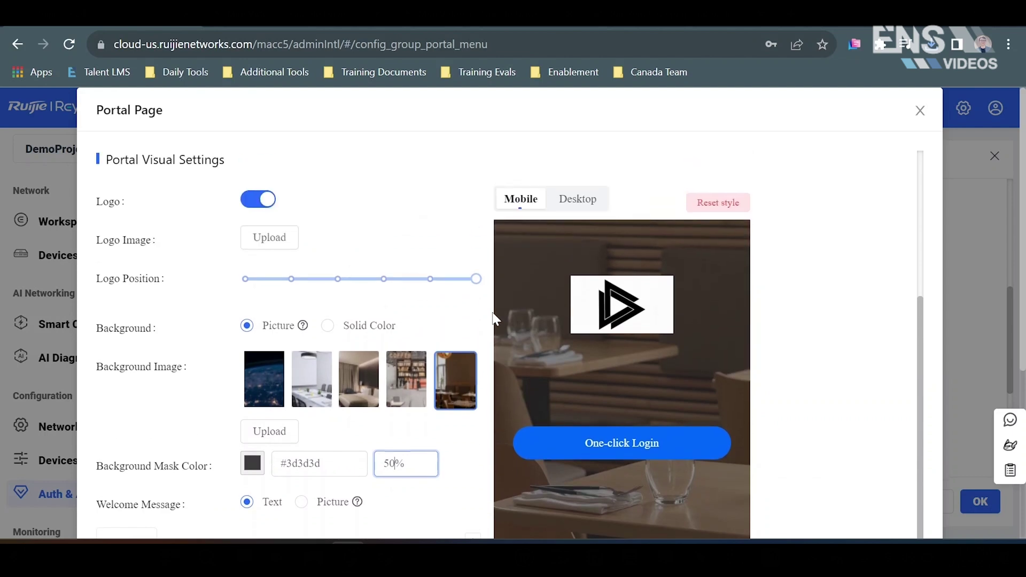
scroll(491, 313, down, 1)
key(BackSpace)
key(BackSpace)
text(90)
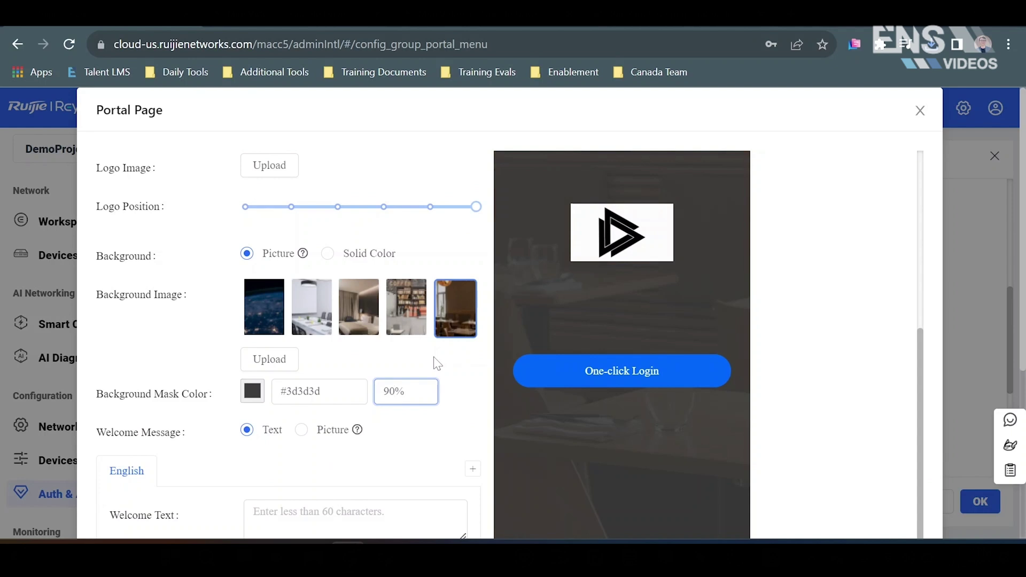
key(BackSpace)
key(BackSpace)
text(5)
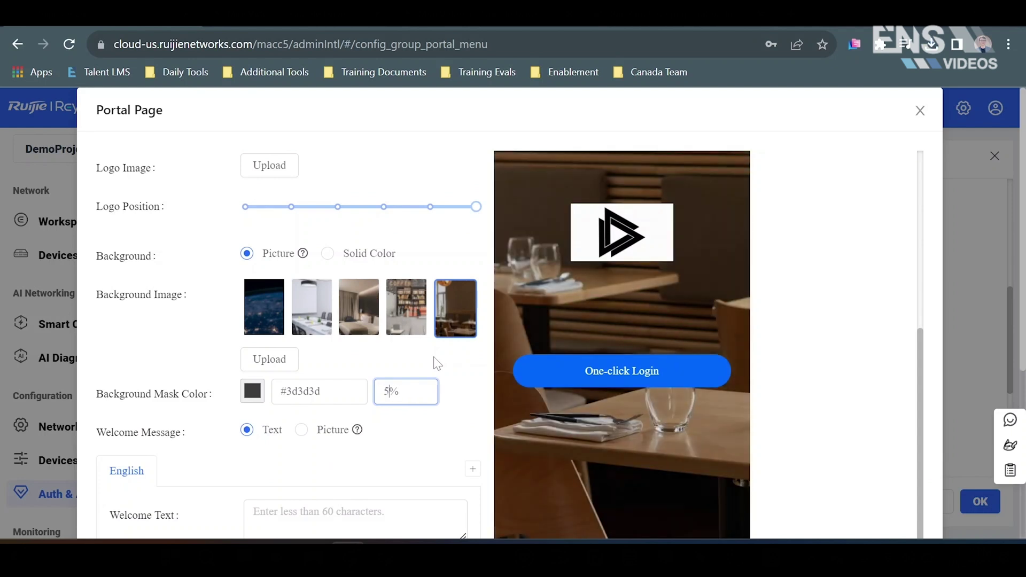
text(0)
click(471, 382)
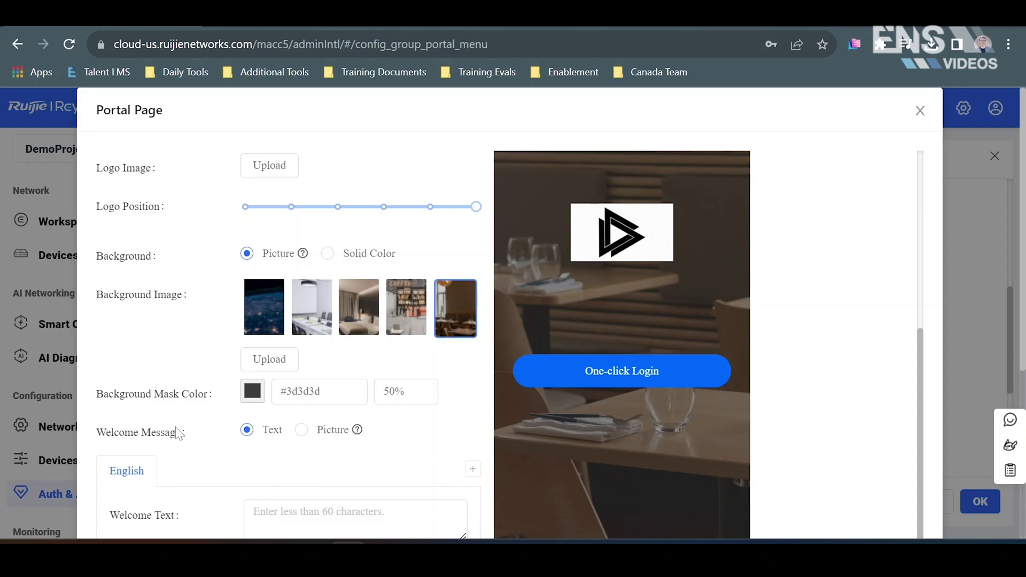
click(301, 431)
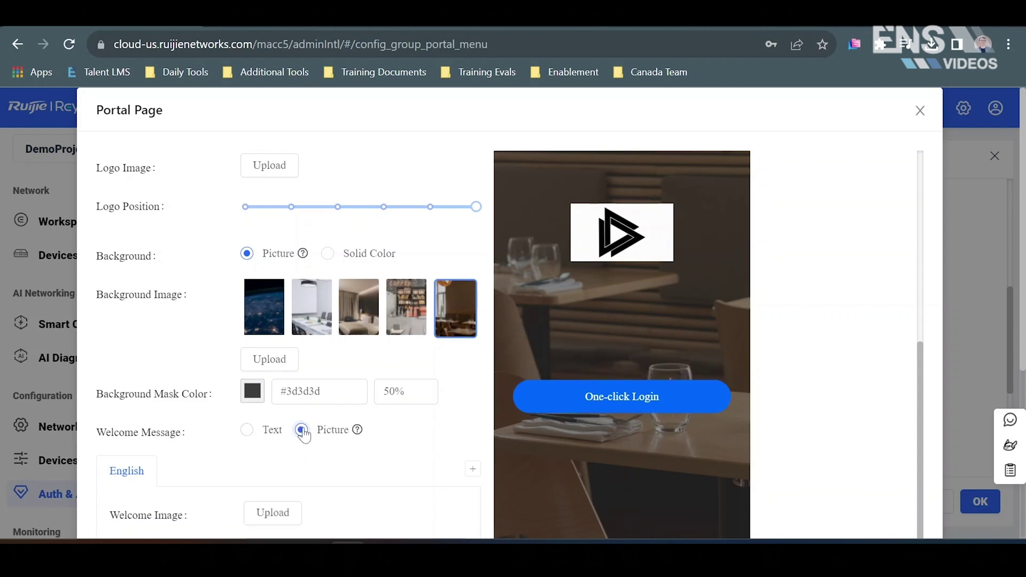
click(252, 430)
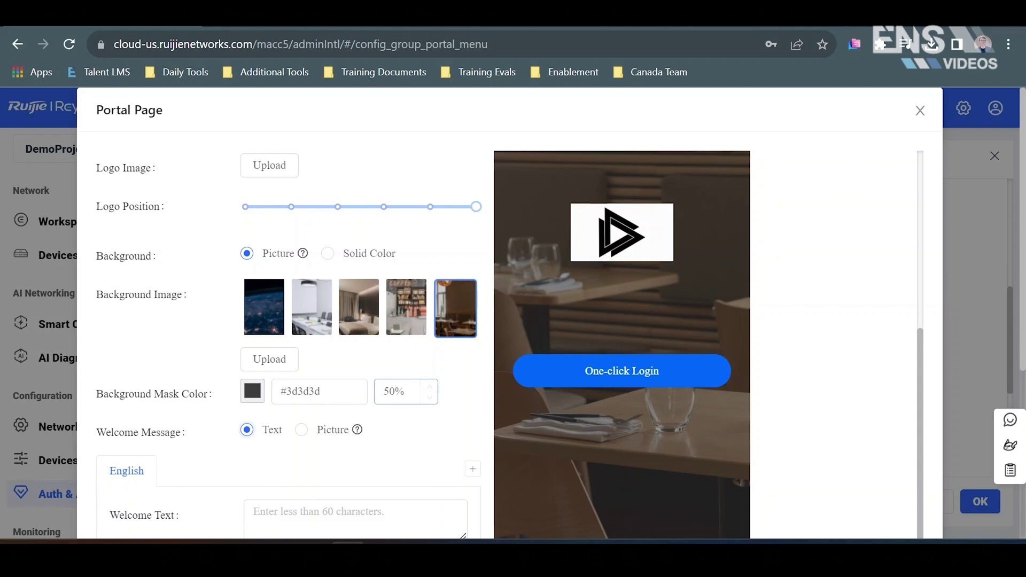
Enter welcome text 'Welcome to the Cafe' and marketing message 'Today only 5 dollar Coffee'.
scroll(389, 406, up, 2)
scroll(389, 407, down, 6)
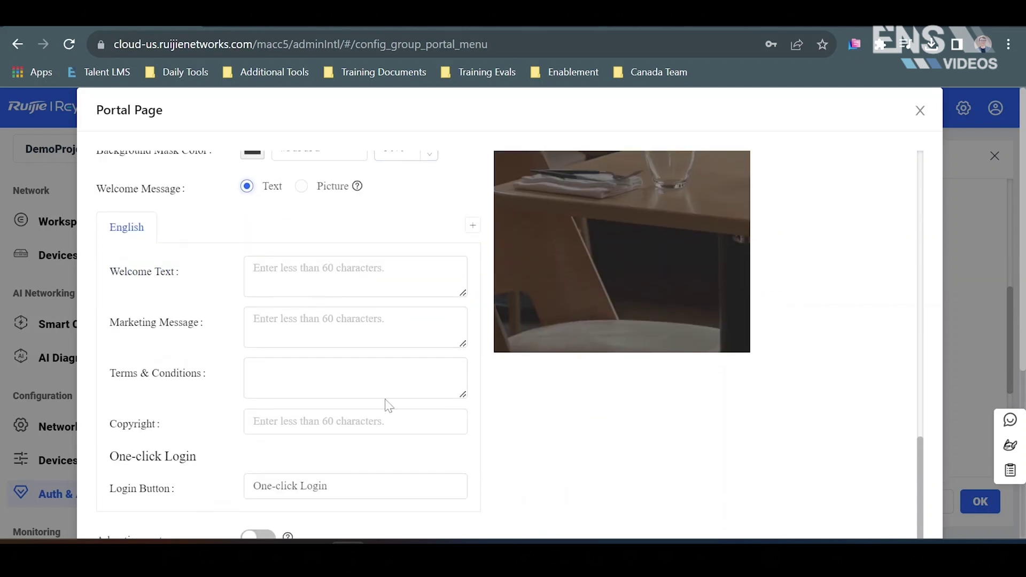
click(353, 278)
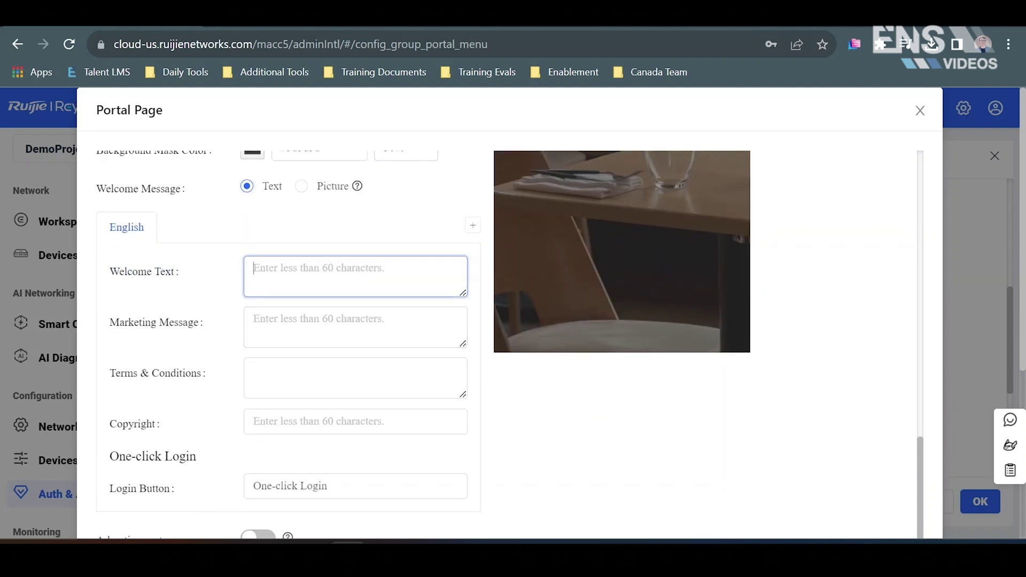
text(E)
key(BackSpace)
text(Welcome to the Cafe)
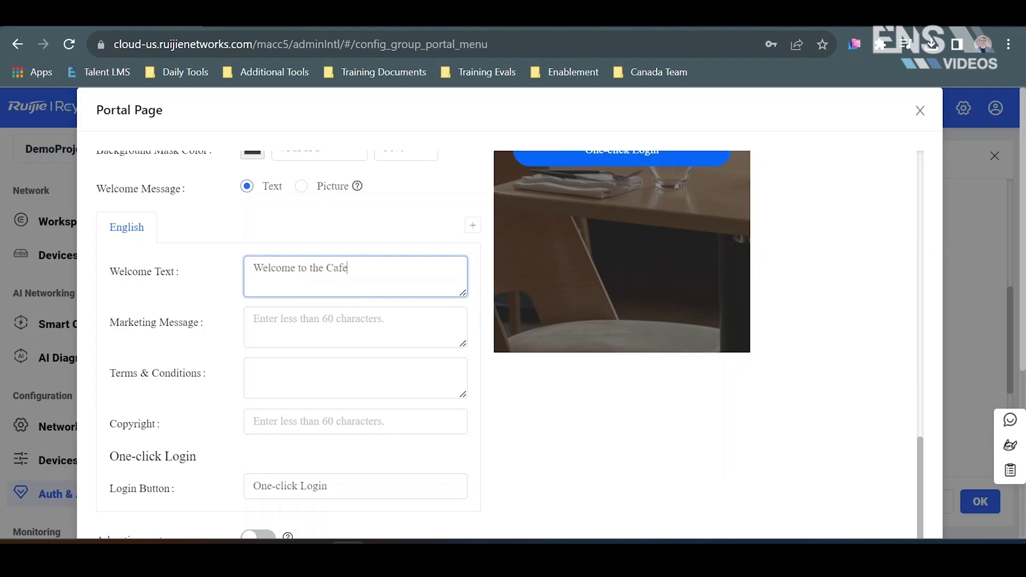
click(356, 327)
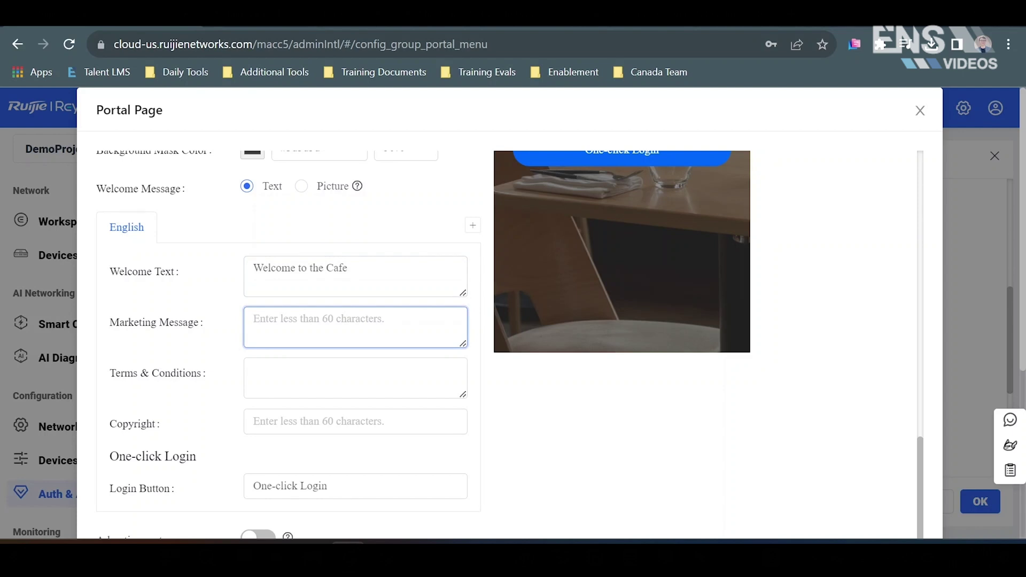
text(Today only 5 dollar Coffee)
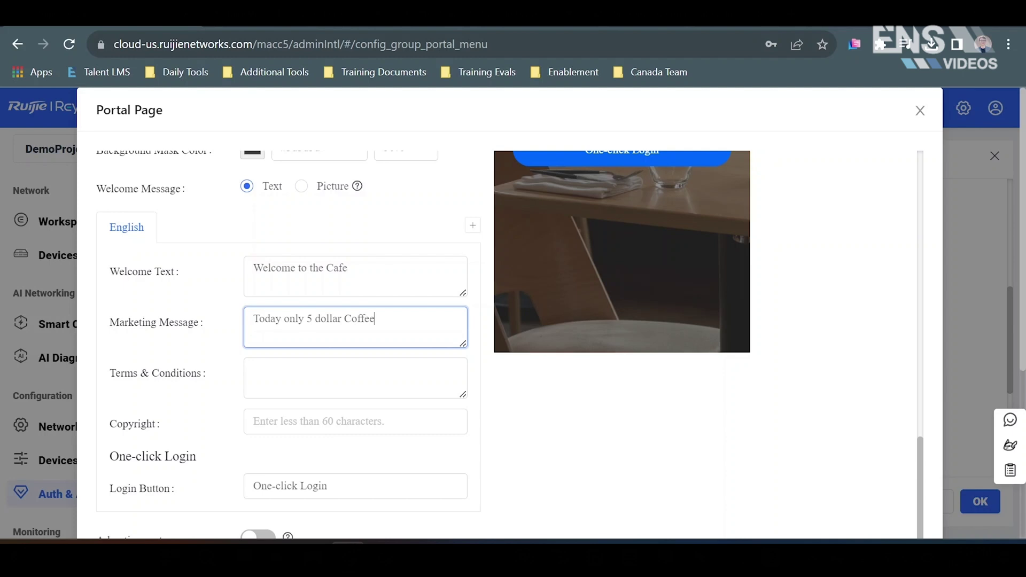
click(444, 387)
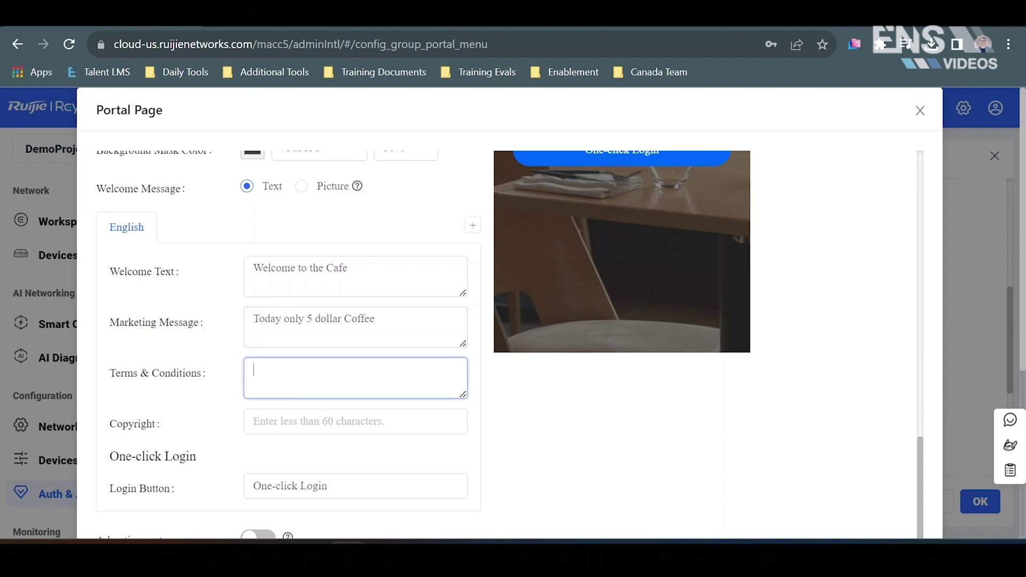
click(381, 413)
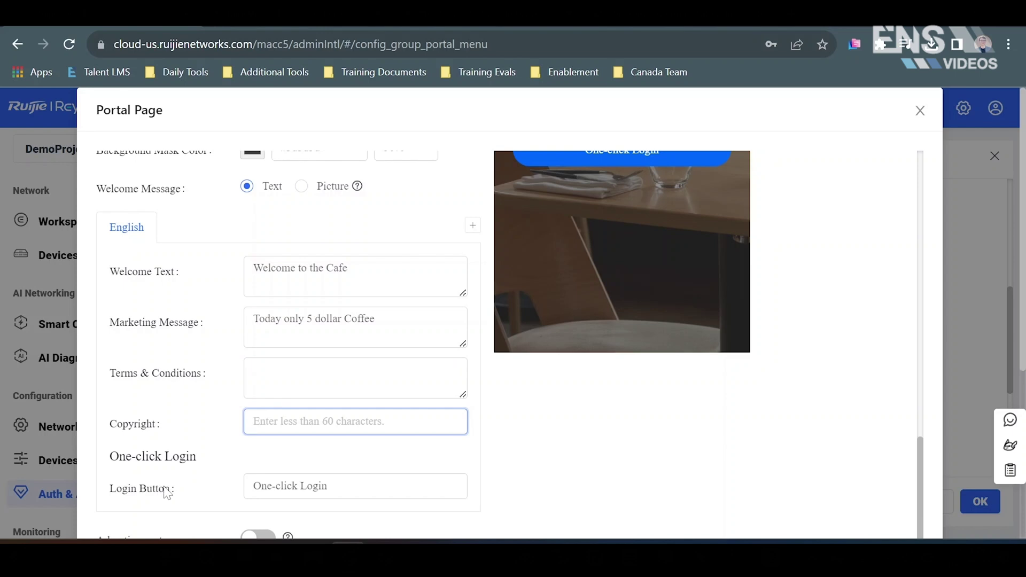
Relabel the login button 'Log In HERE'.
drag(327, 486, 252, 485)
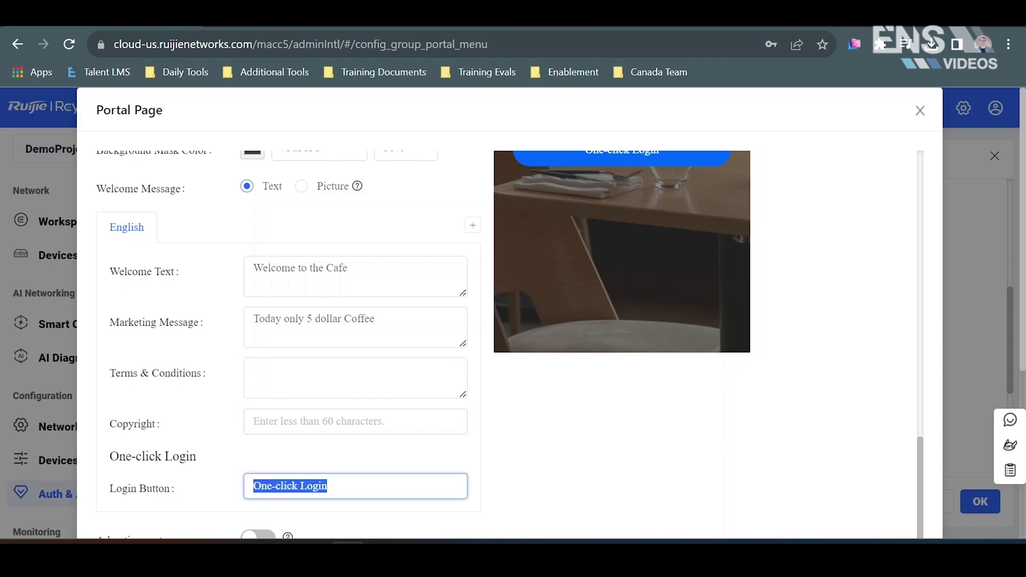
text(Log In HERE)
click(604, 441)
scroll(604, 441, down, 2)
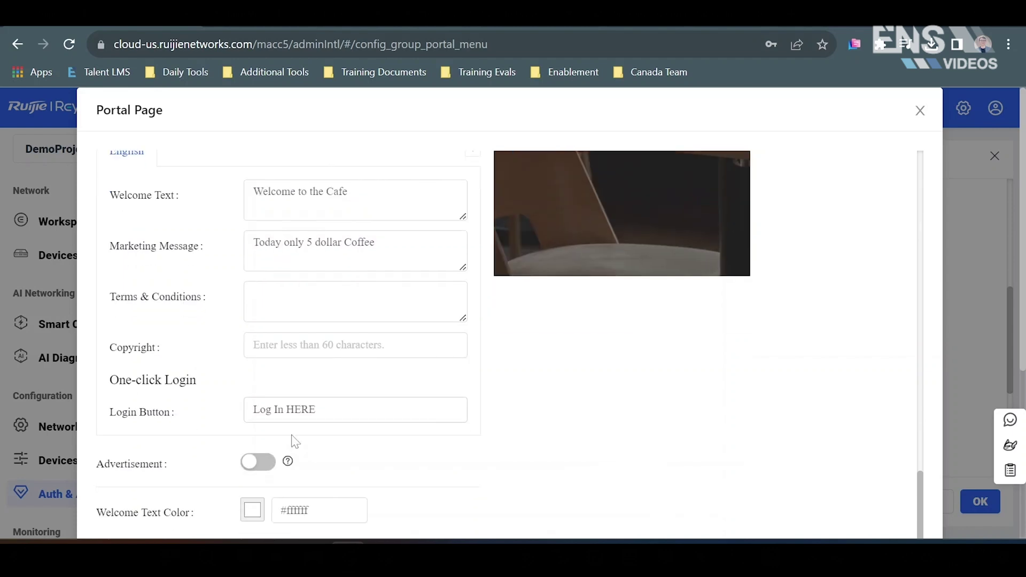
Turn on advertisements and make the welcome text purple #672574 and larger.
click(259, 461)
scroll(625, 420, down, 3)
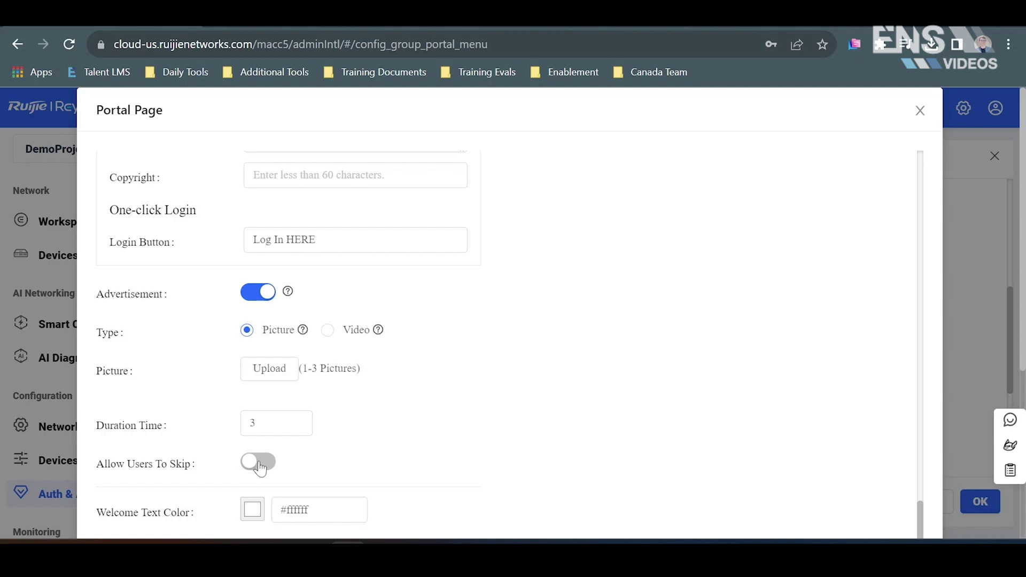
click(252, 510)
click(347, 314)
click(360, 319)
click(394, 331)
click(330, 425)
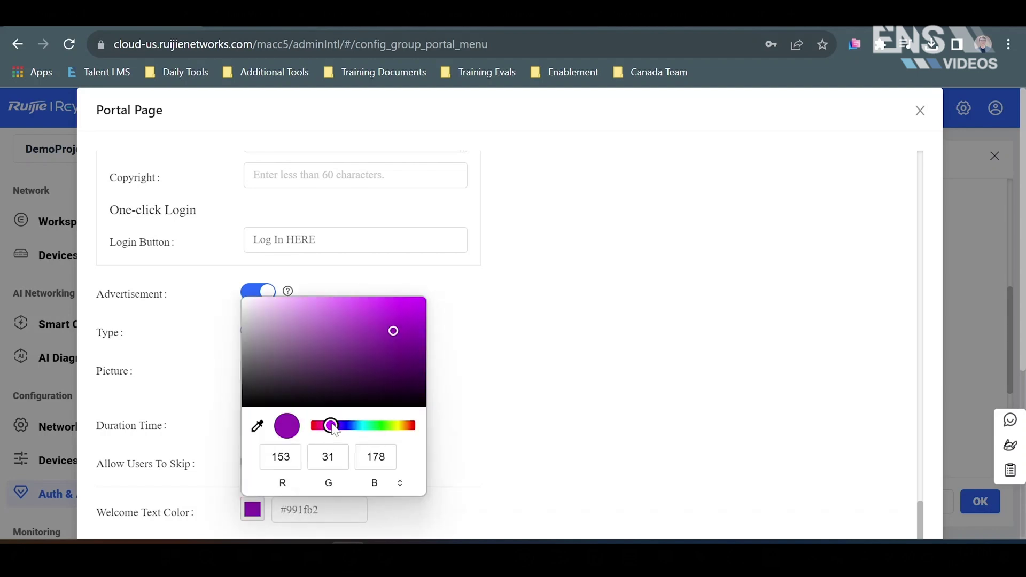
click(330, 348)
click(344, 346)
click(367, 355)
click(528, 345)
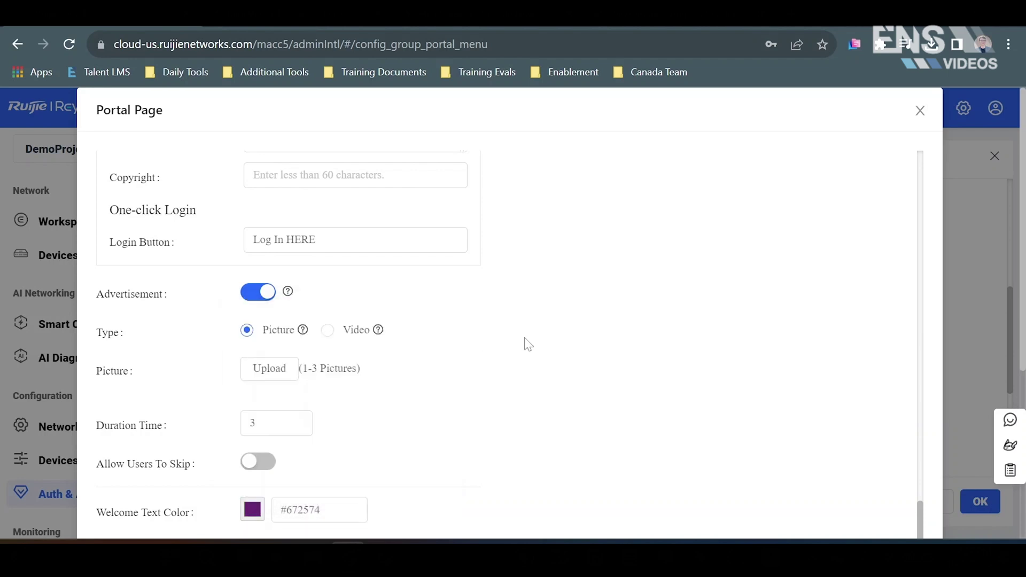
scroll(585, 316, down, 5)
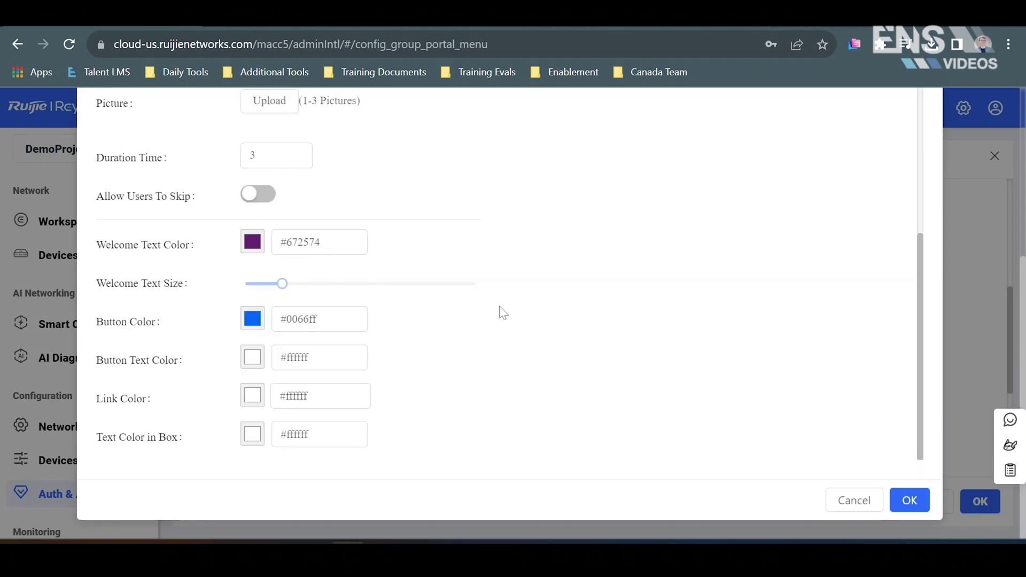
drag(281, 284, 321, 284)
Make the login button black #000000 with light grey text.
click(252, 321)
click(334, 459)
drag(334, 459, 316, 460)
drag(246, 438, 230, 442)
click(568, 449)
click(253, 358)
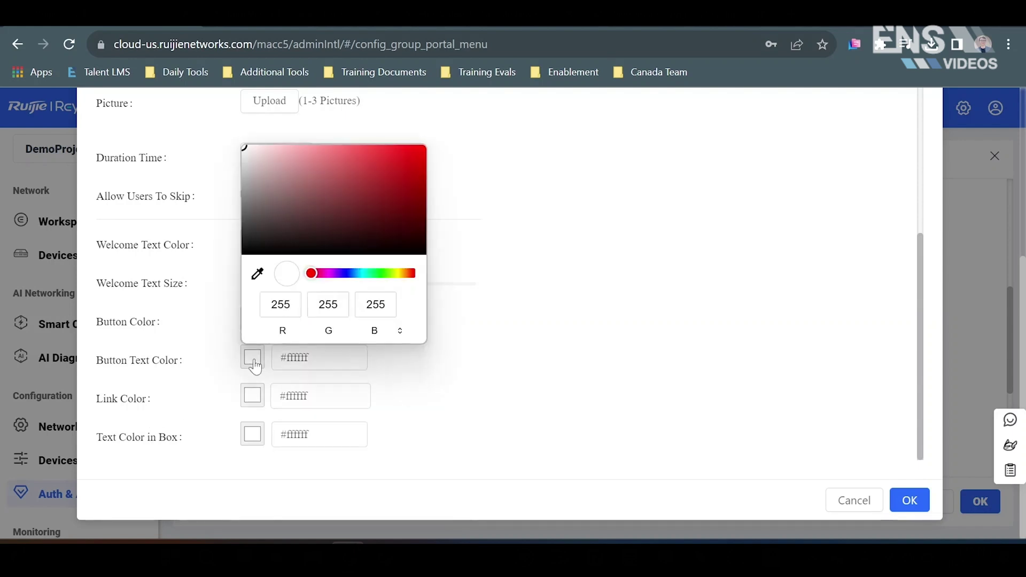
mouse_move(355, 252)
mouse_down()
mouse_move(275, 220)
mouse_move(243, 186)
mouse_up()
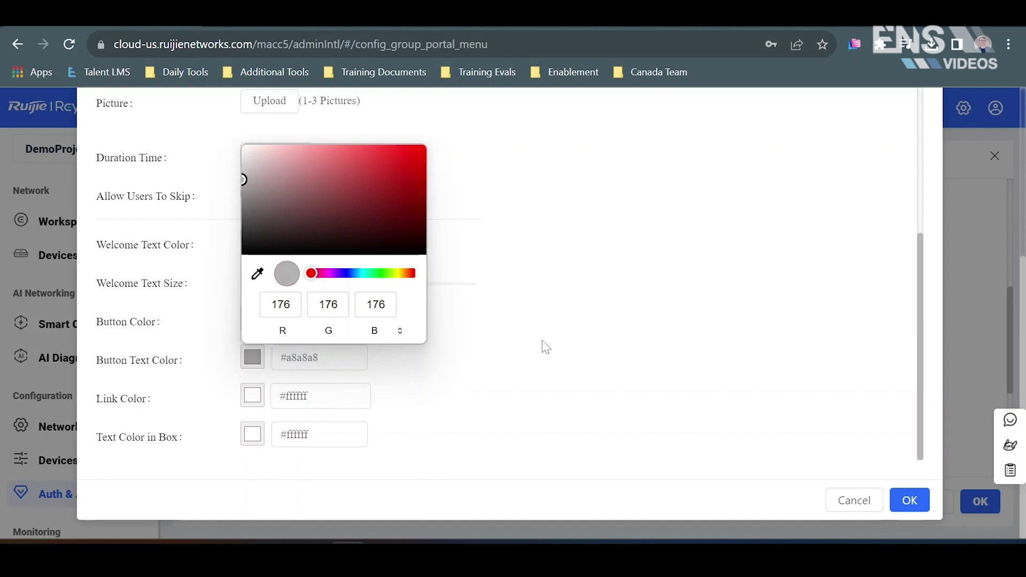
click(543, 346)
scroll(717, 311, up, 10)
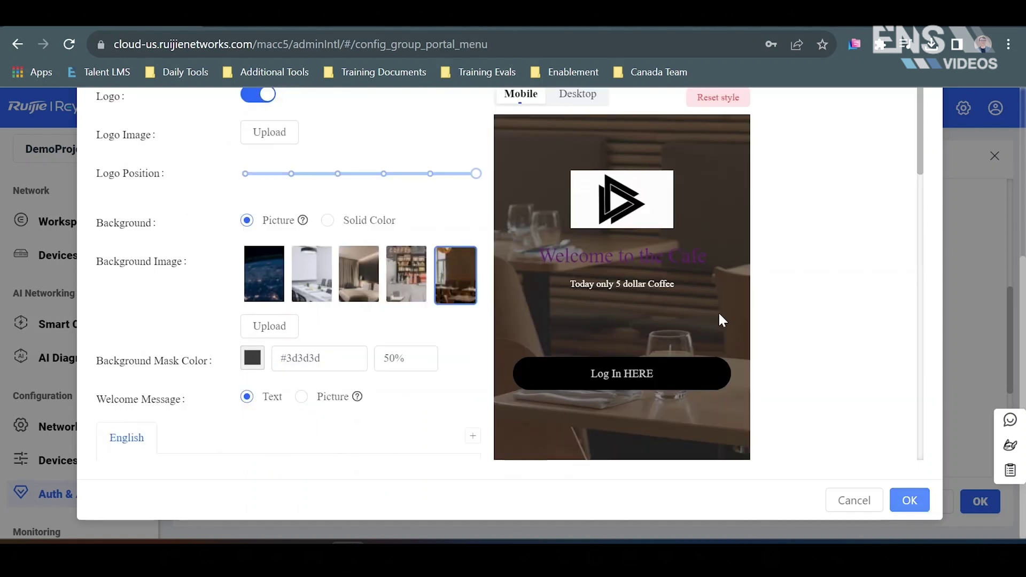
Preview the cafe login page in Desktop layout, then scroll back to Portal Basic Settings.
scroll(720, 315, down, 3)
scroll(720, 316, down, 2)
scroll(719, 317, up, 4)
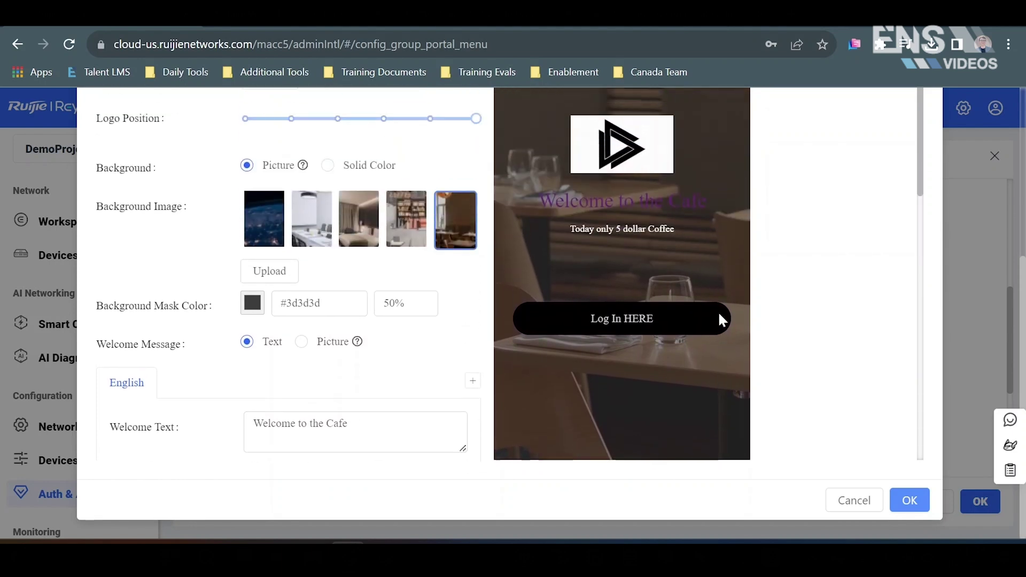
scroll(720, 315, up, 2)
scroll(719, 316, down, 1)
scroll(720, 319, up, 2)
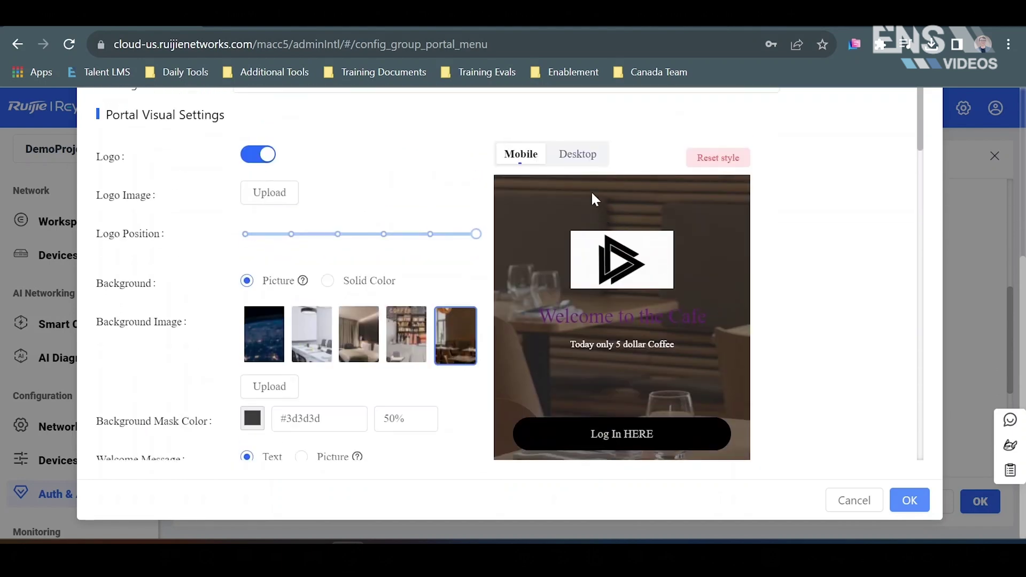
click(580, 159)
scroll(716, 245, down, 3)
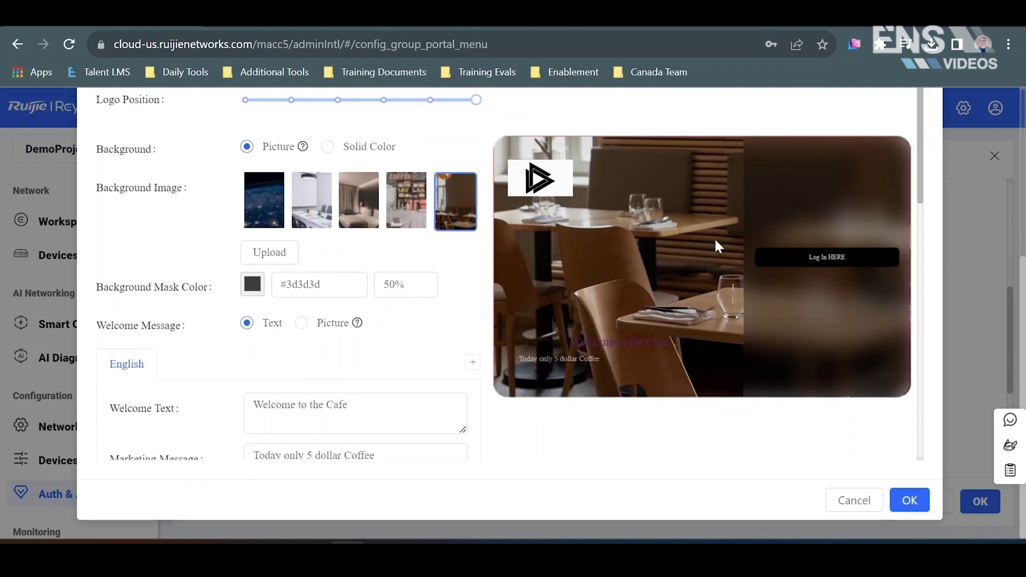
scroll(715, 242, down, 6)
scroll(720, 247, down, 9)
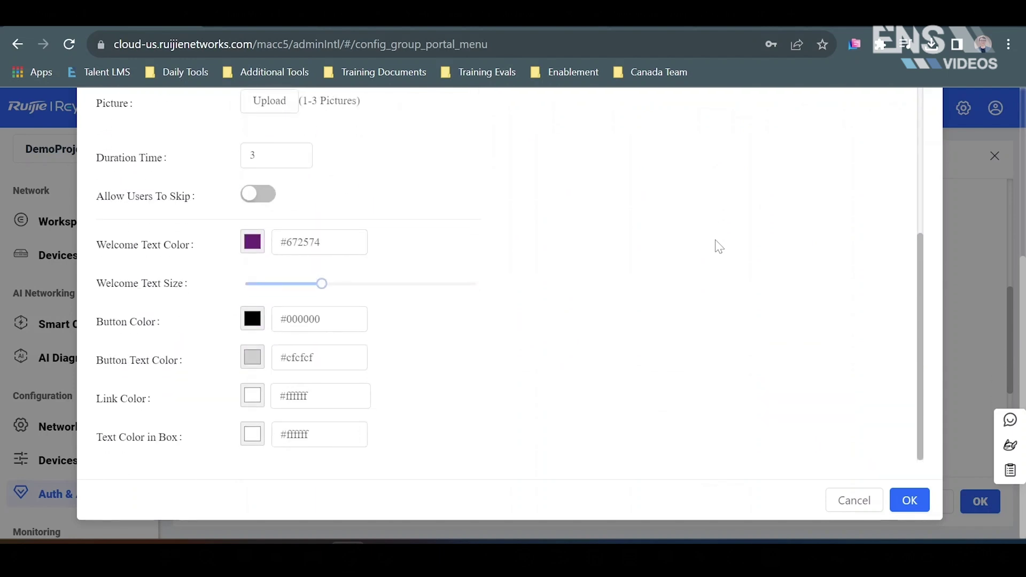
scroll(720, 246, up, 15)
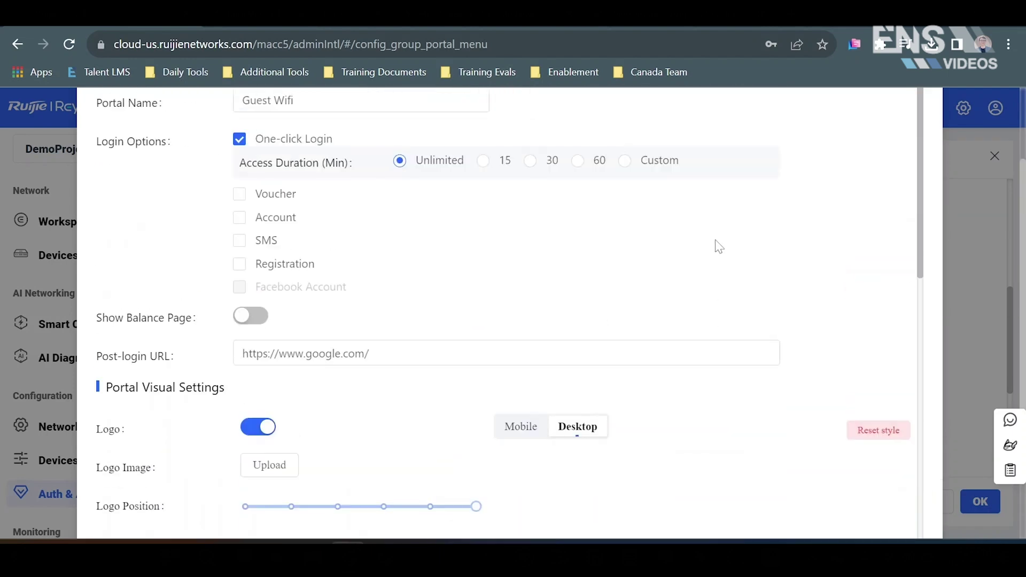
scroll(720, 247, up, 2)
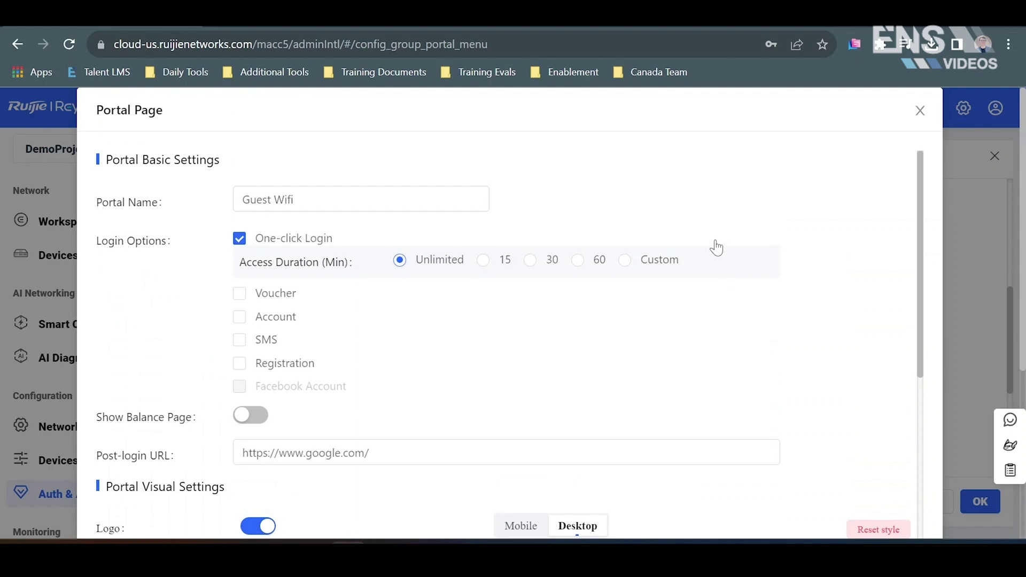